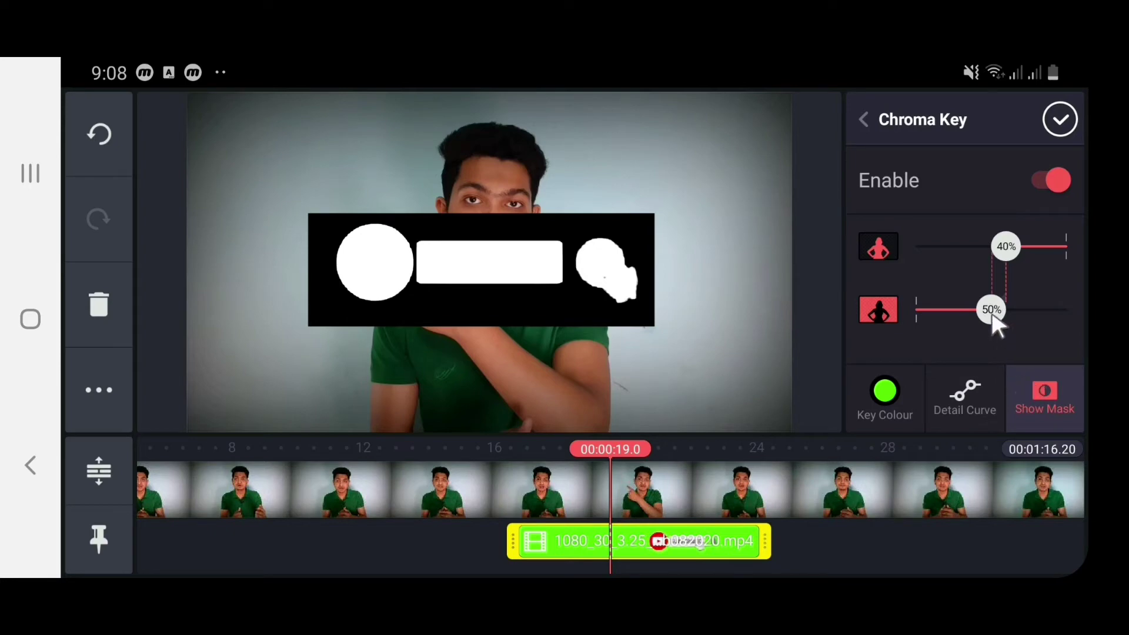
# Fine-tune the subscribe overlay's chroma key mask to 34% foreground and 51% background and apply it.
pyautogui.moveTo(1005, 247); pyautogui.dragTo(1010, 260)
pyautogui.moveTo(994, 313); pyautogui.dragTo(996, 313)
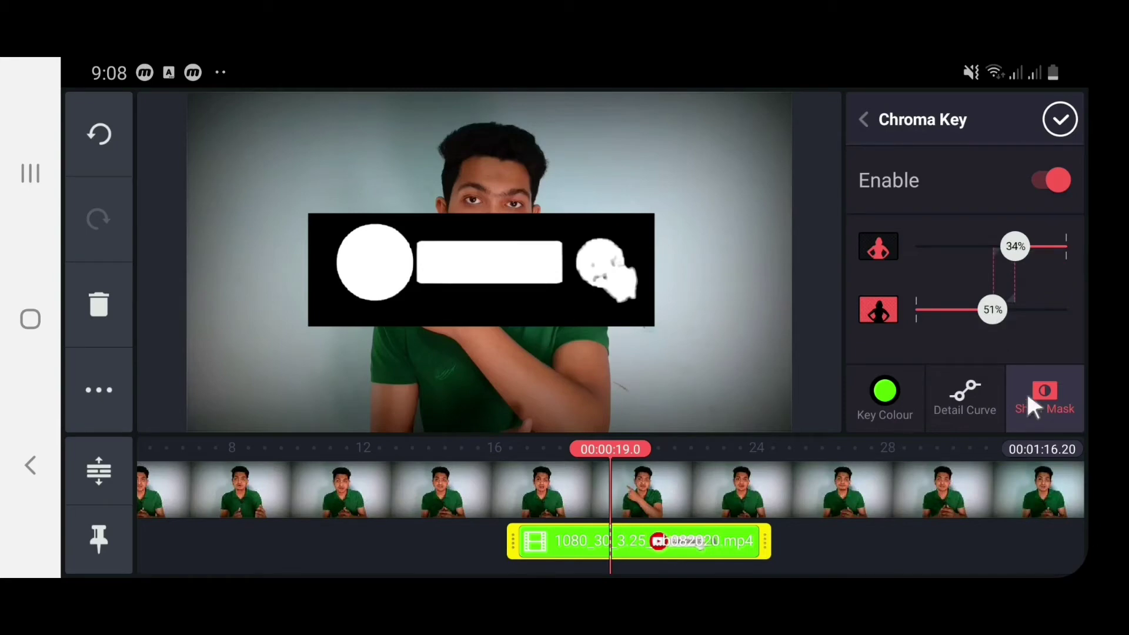
pyautogui.click(1060, 119)
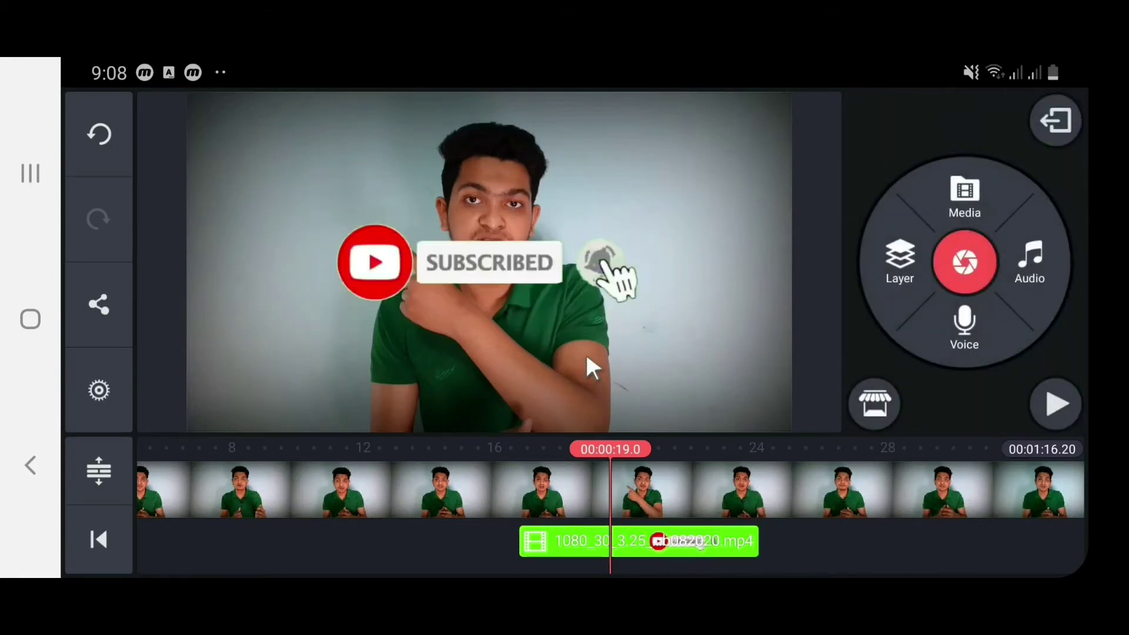
# Shrink the keyed subscribe overlay and place it in the upper-left area of the video frame, beside the man's head.
pyautogui.click(577, 275)
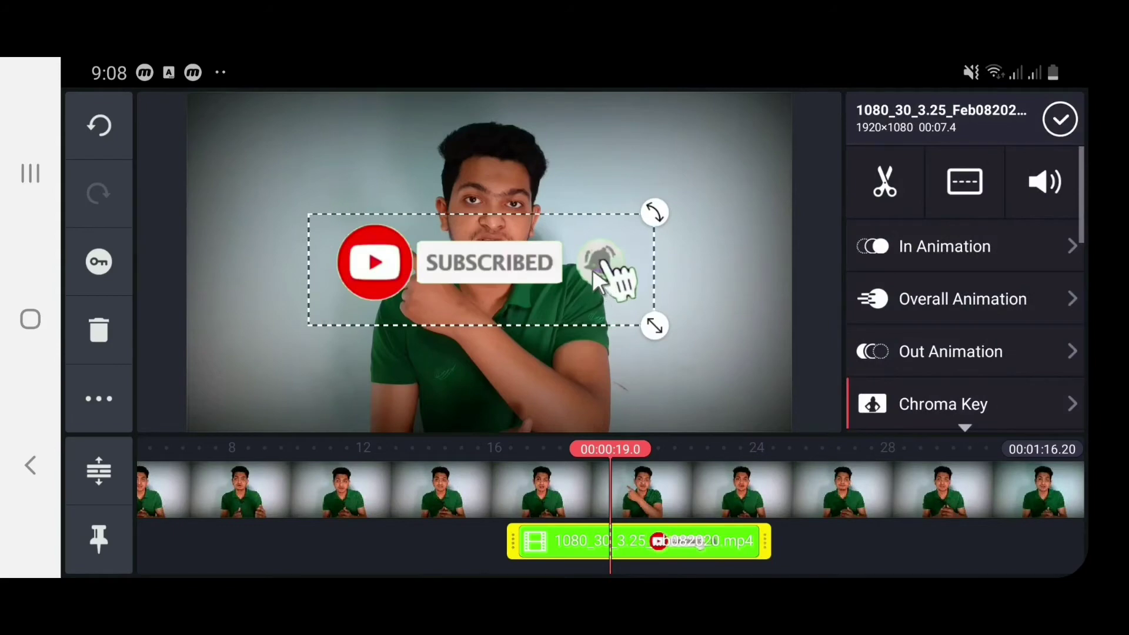
pyautogui.moveTo(592, 268); pyautogui.dragTo(480, 243)
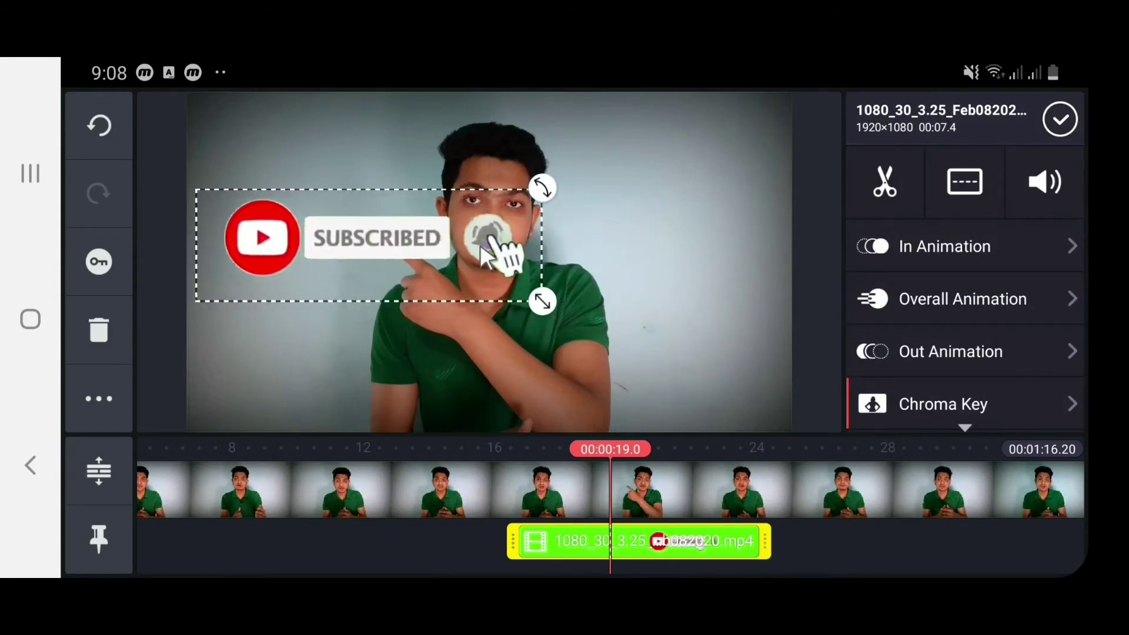
pyautogui.moveTo(542, 302); pyautogui.dragTo(466, 270)
pyautogui.moveTo(393, 241); pyautogui.dragTo(329, 162)
pyautogui.click(1060, 119)
pyautogui.click(732, 382)
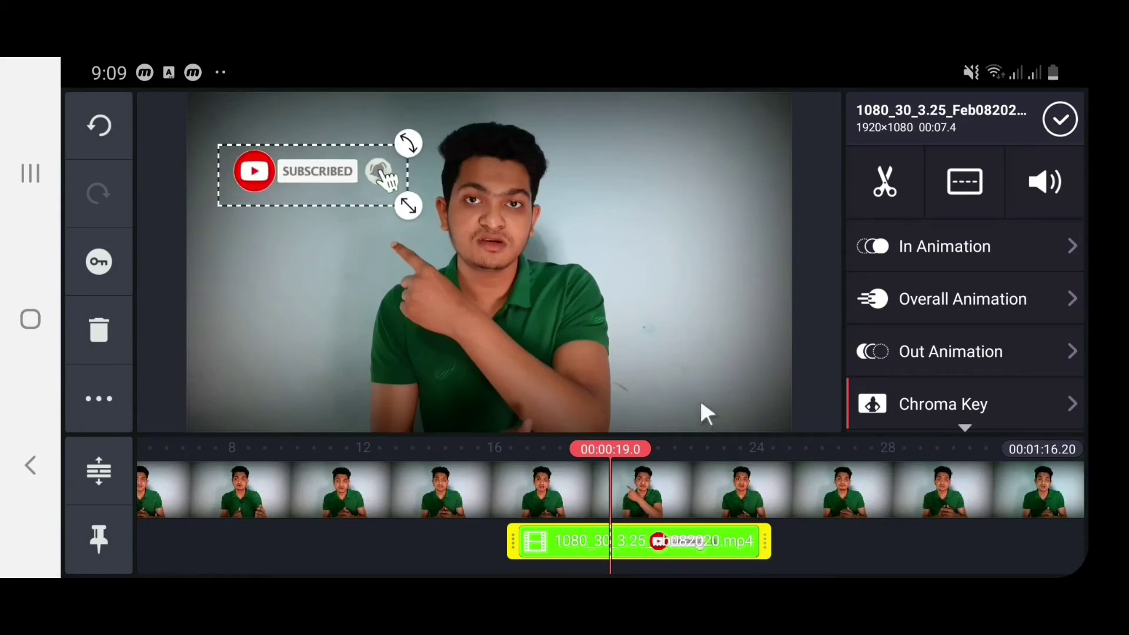
pyautogui.click(802, 547)
# Add the second green-screen subscribe video from the Export folder as a media layer at 00:00:23.5.
pyautogui.moveTo(792, 534); pyautogui.dragTo(641, 540)
pyautogui.click(902, 273)
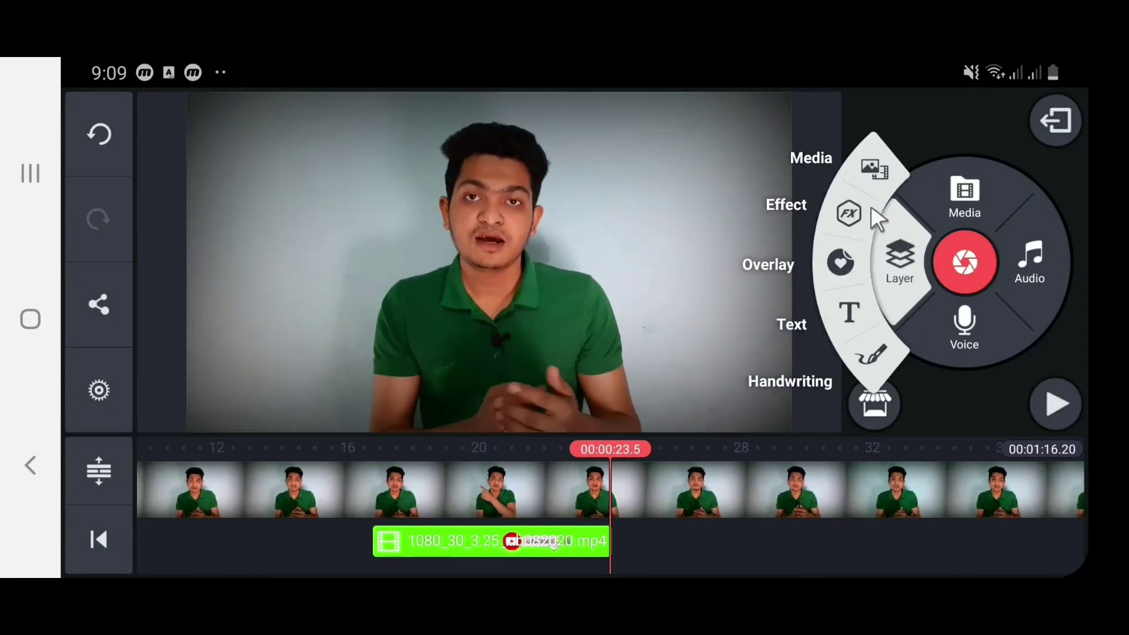
pyautogui.click(881, 176)
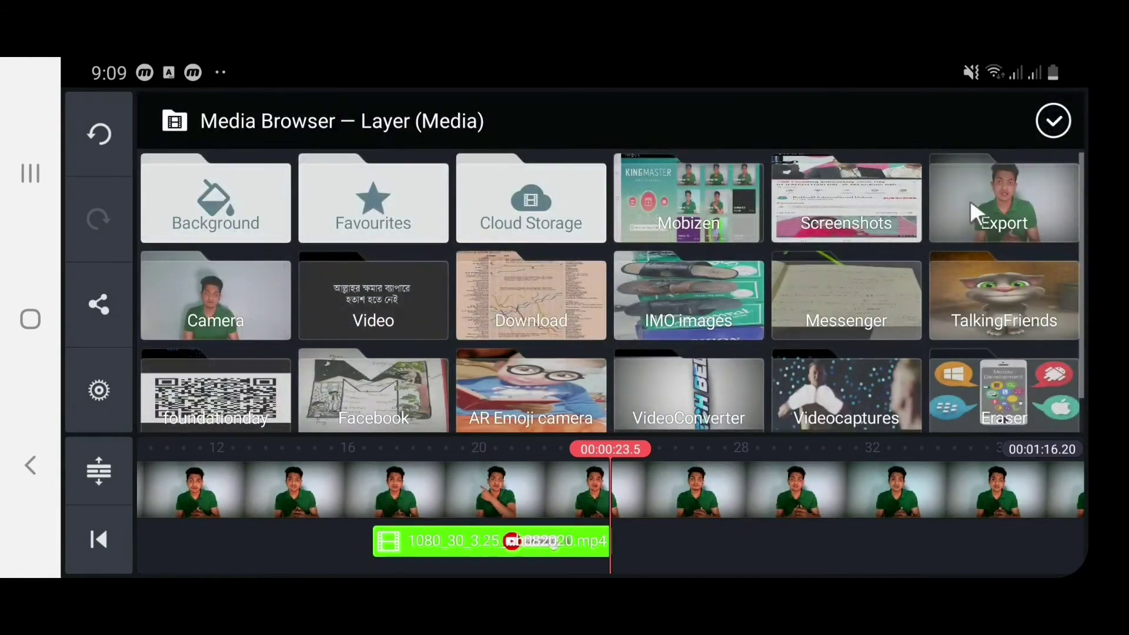
pyautogui.click(970, 198)
pyautogui.click(542, 221)
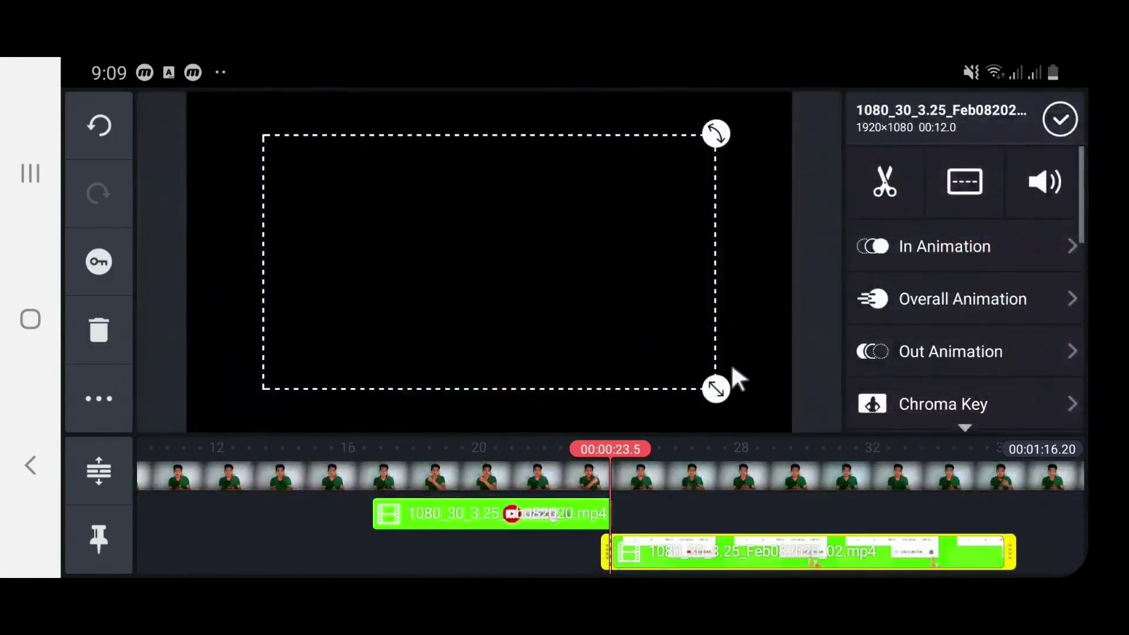
# Shrink the new layer into the upper-right area of the video frame and remove its green background with Chroma Key.
pyautogui.moveTo(715, 388); pyautogui.dragTo(613, 332)
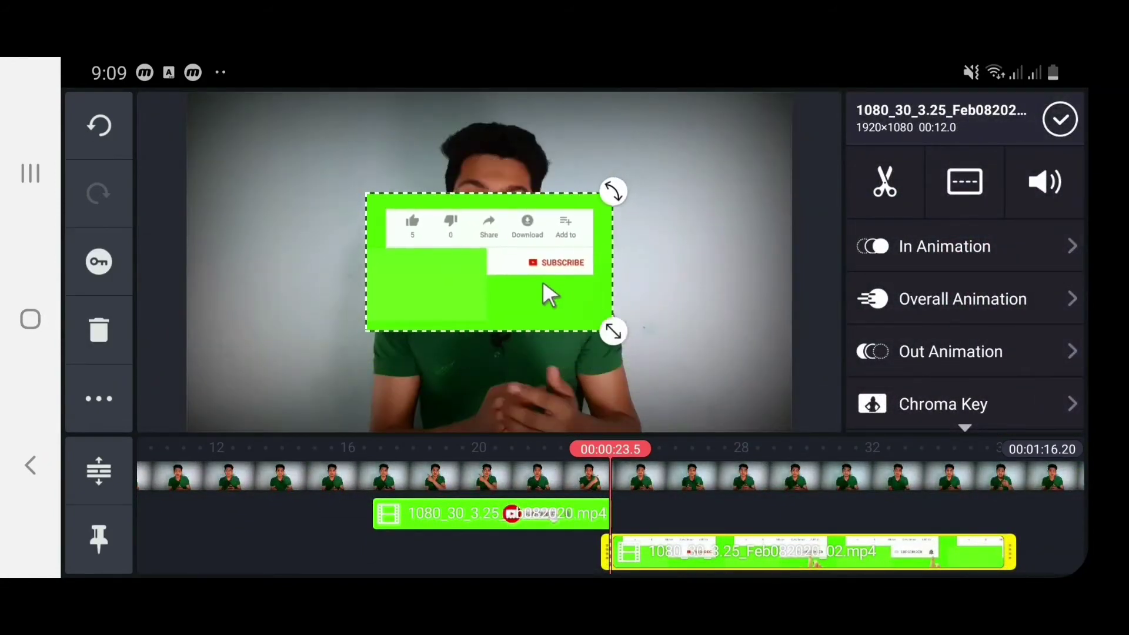
pyautogui.moveTo(549, 294); pyautogui.dragTo(718, 220)
pyautogui.click(958, 400)
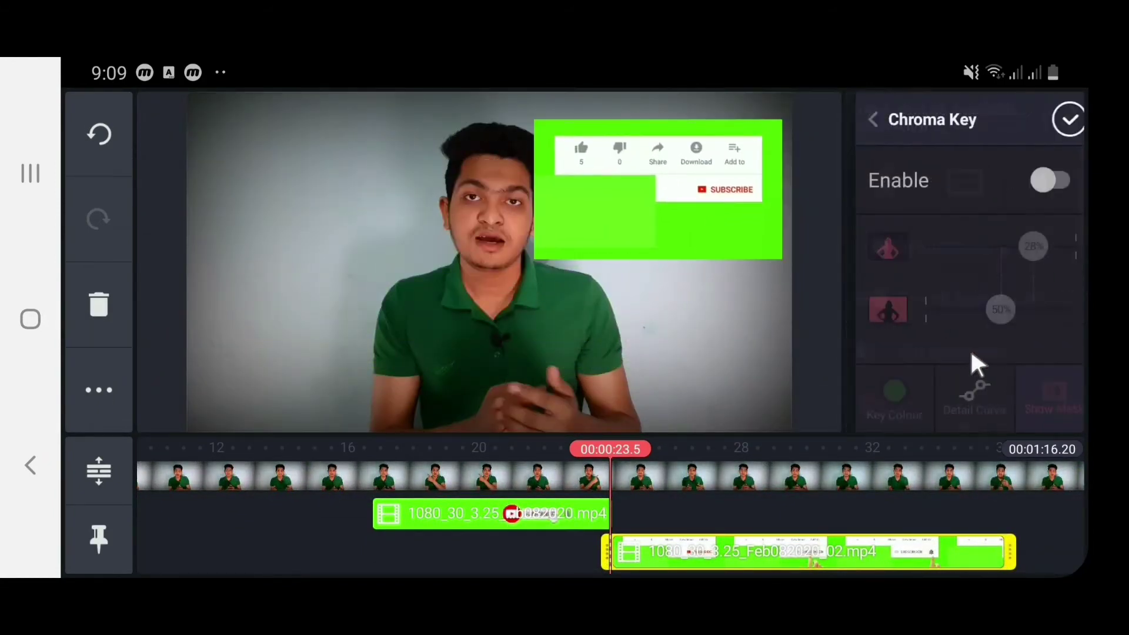
pyautogui.click(1050, 180)
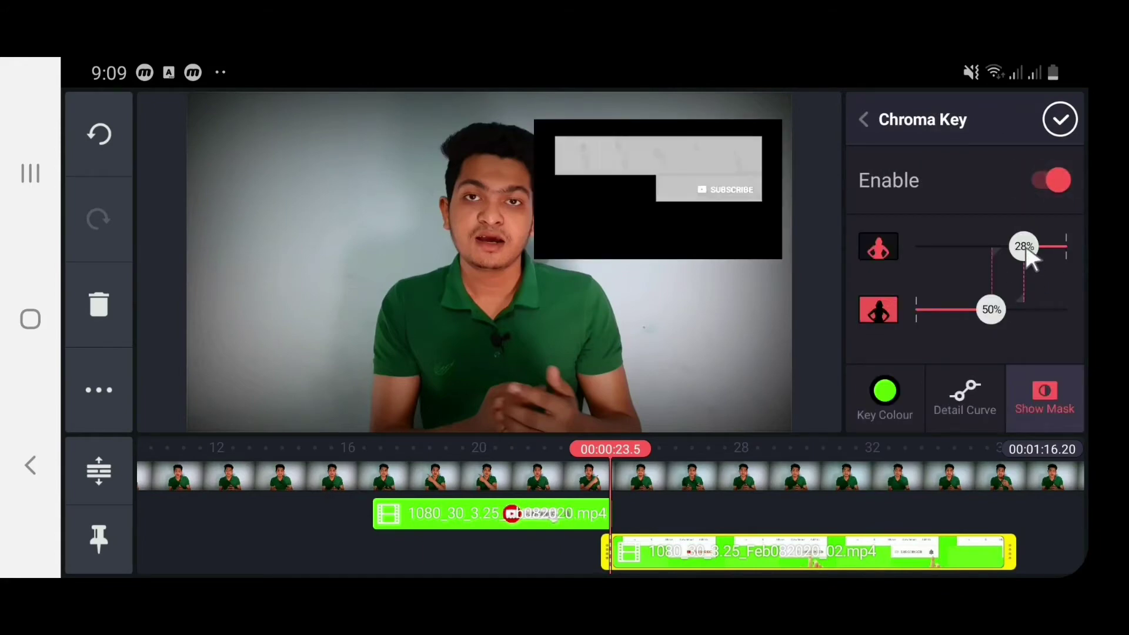
pyautogui.moveTo(1026, 248); pyautogui.dragTo(1011, 251)
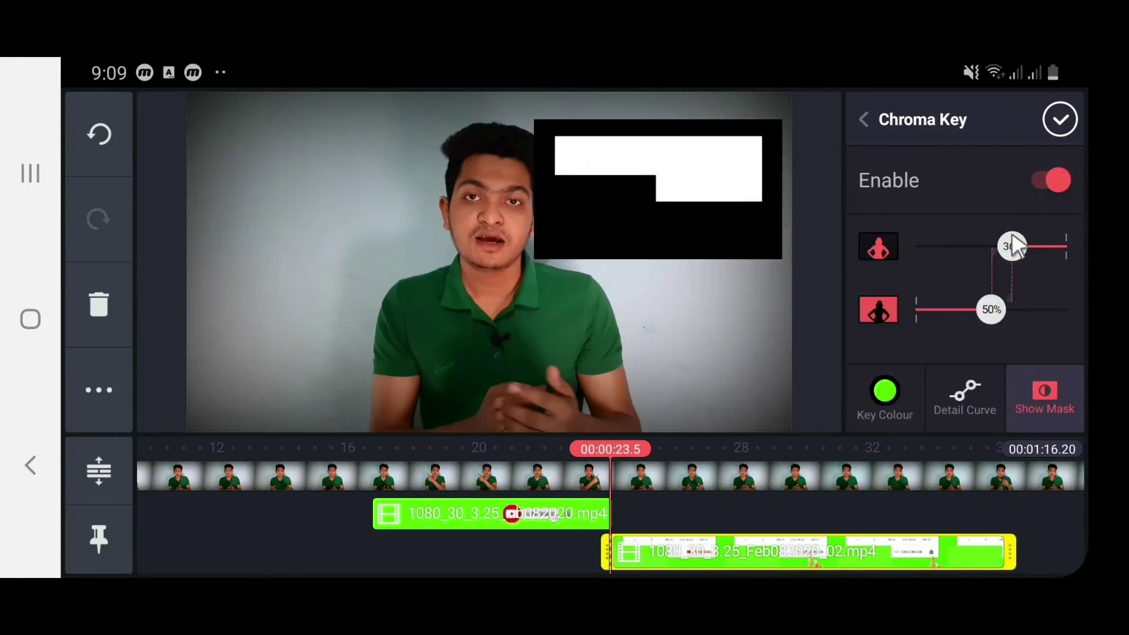
pyautogui.click(1060, 119)
# Split the main video clip at 00:00:38.0, just past the end of the second subscribe layer.
pyautogui.moveTo(960, 509); pyautogui.dragTo(730, 559)
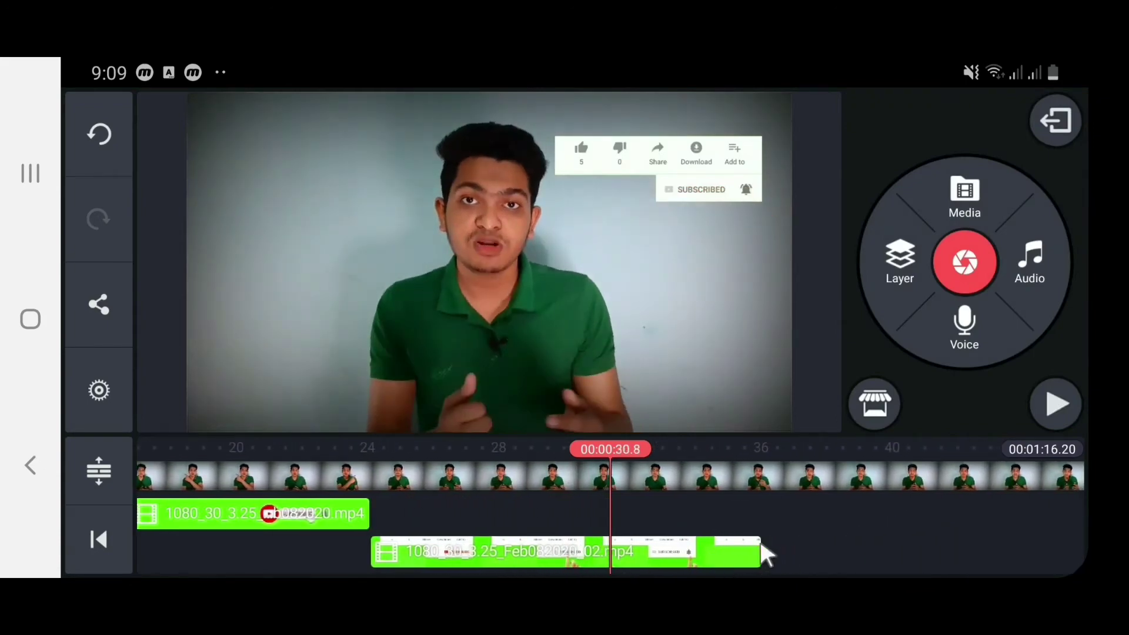
pyautogui.moveTo(872, 509); pyautogui.dragTo(685, 546)
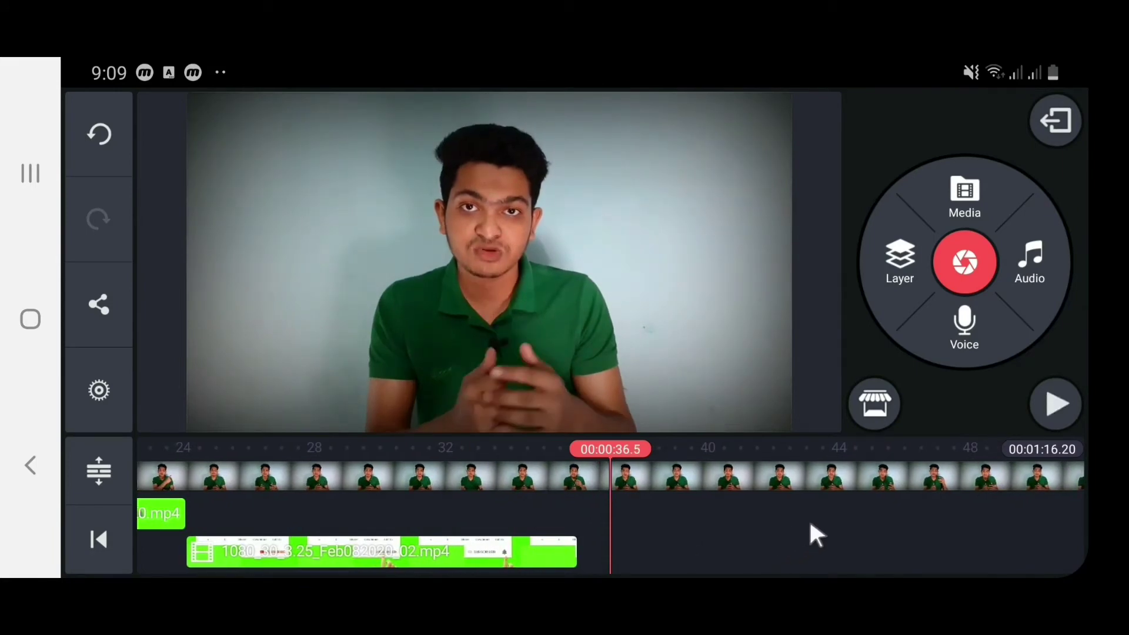
pyautogui.moveTo(794, 509); pyautogui.dragTo(751, 521)
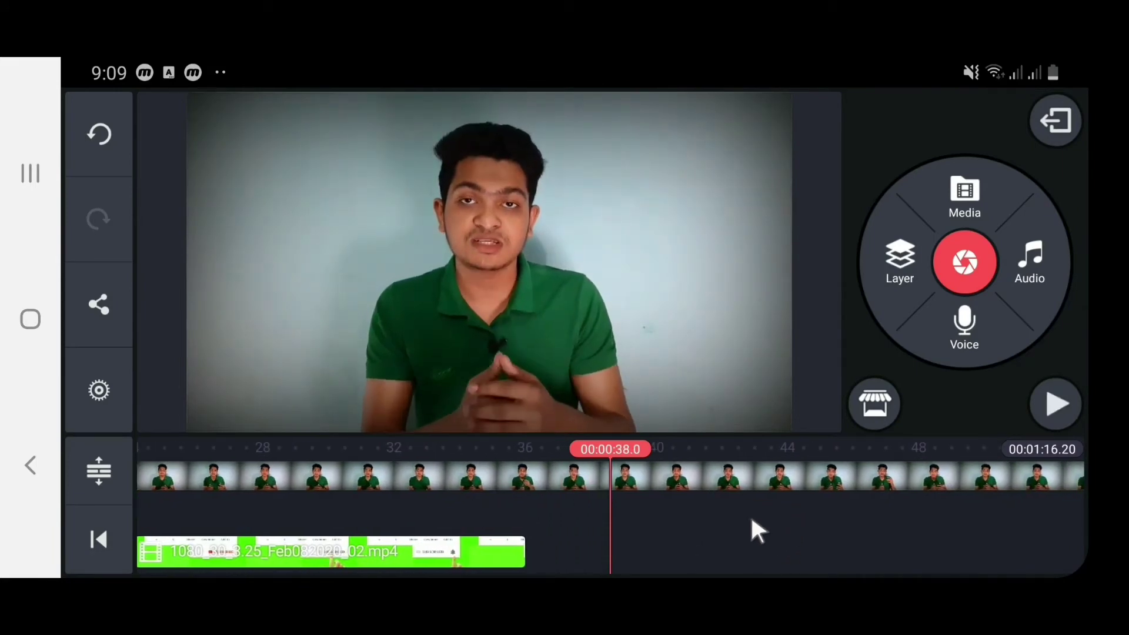
pyautogui.click(703, 481)
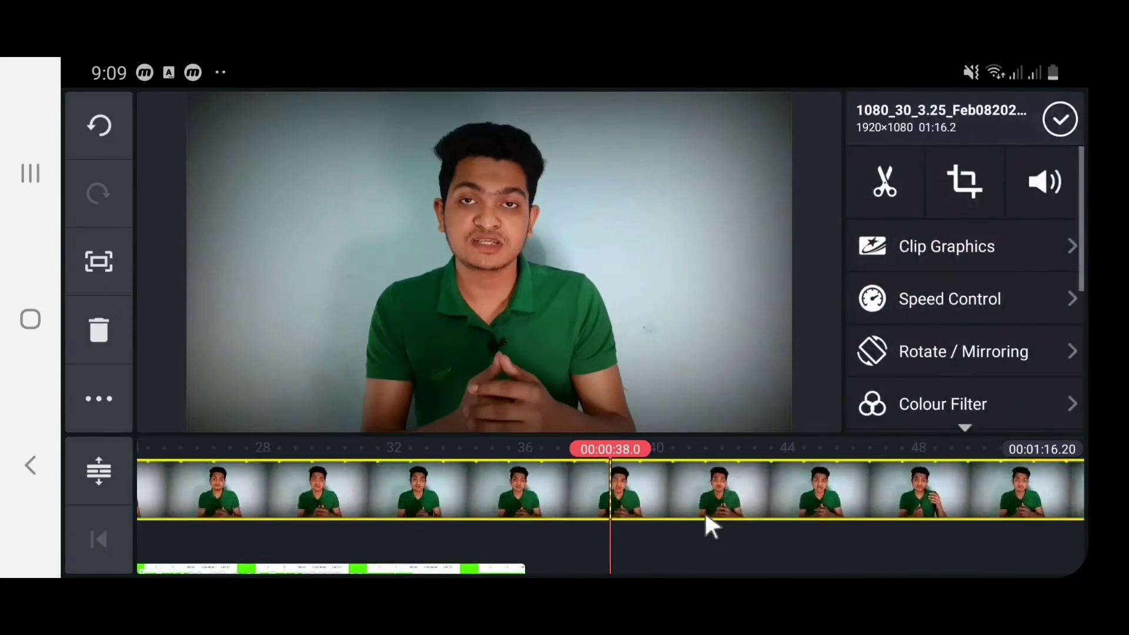
pyautogui.click(718, 532)
pyautogui.click(719, 505)
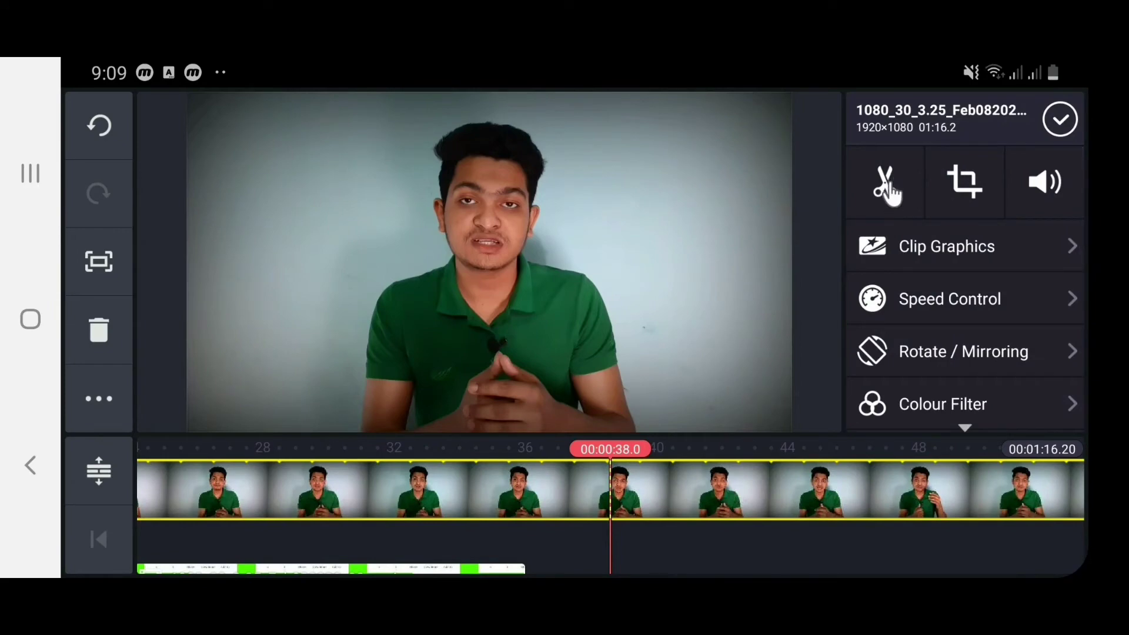
pyautogui.click(885, 194)
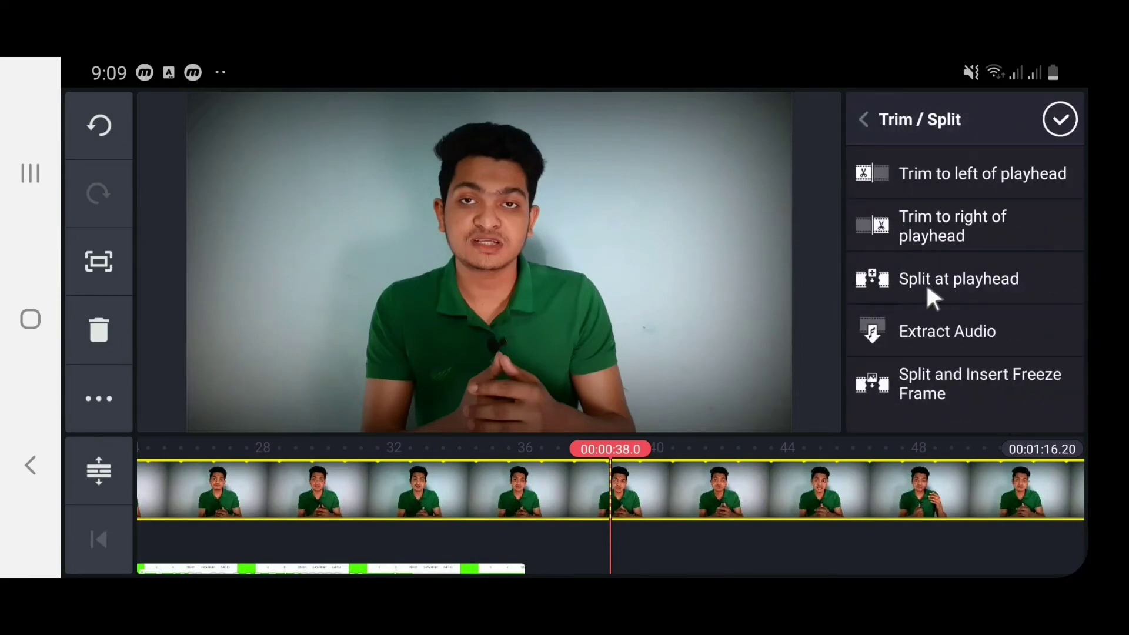
pyautogui.click(975, 273)
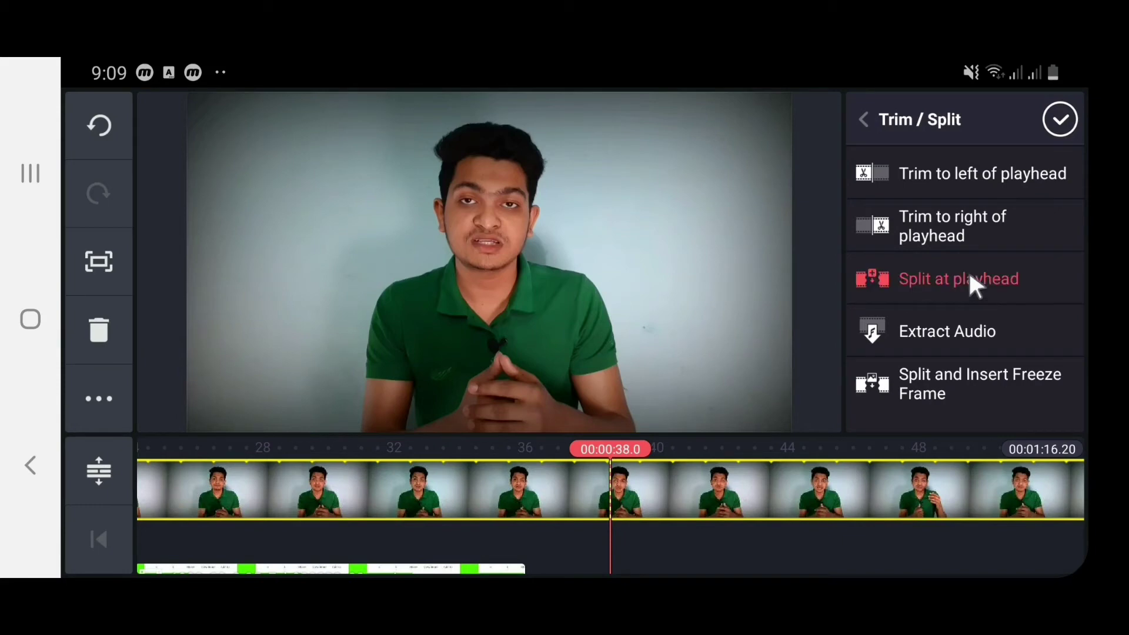
pyautogui.click(701, 495)
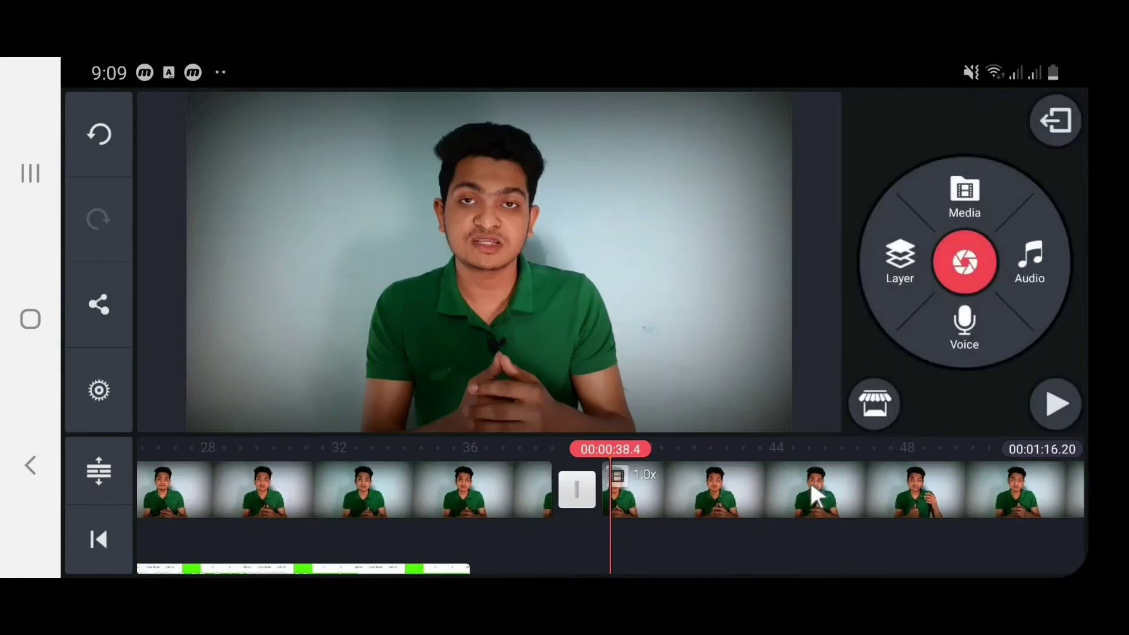
# Split the remaining main video clip at 00:00:49.2.
pyautogui.moveTo(809, 478); pyautogui.dragTo(717, 494)
pyautogui.moveTo(832, 479); pyautogui.dragTo(675, 490)
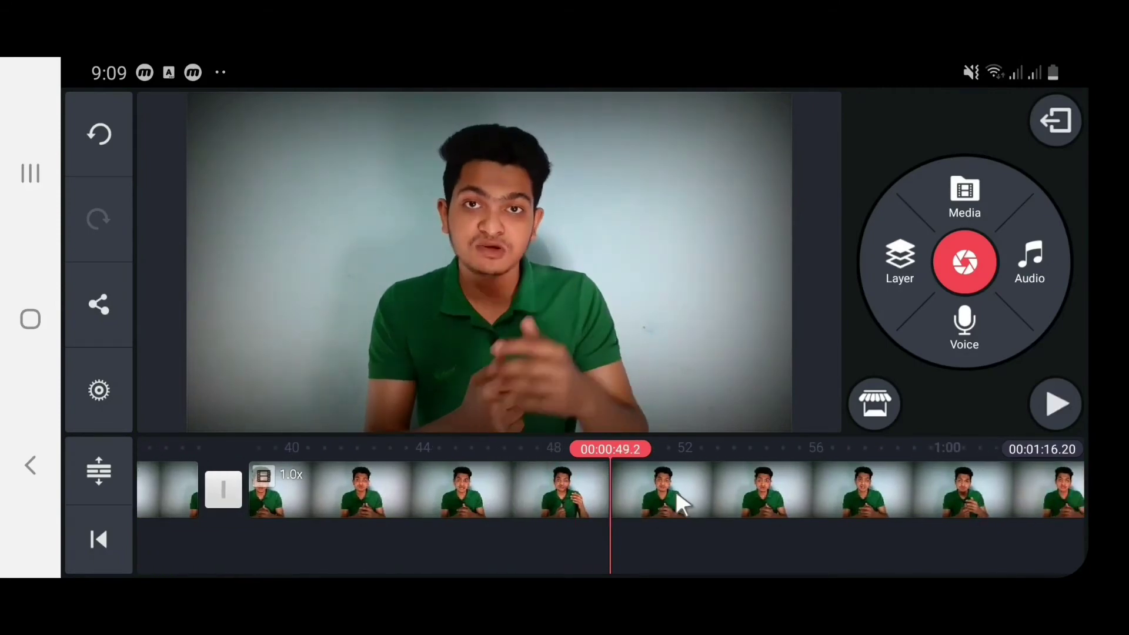
pyautogui.click(656, 482)
pyautogui.click(892, 168)
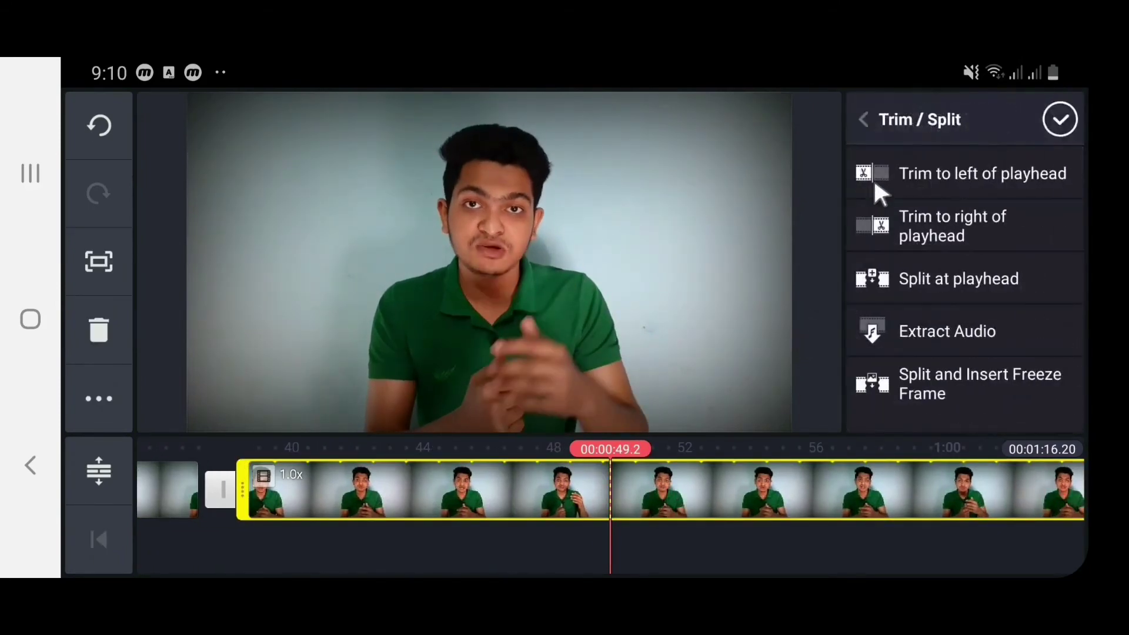
pyautogui.click(908, 277)
# Open Clip Graphics for the middle section between the two splits and go to the Asset Store for more graphics.
pyautogui.click(463, 496)
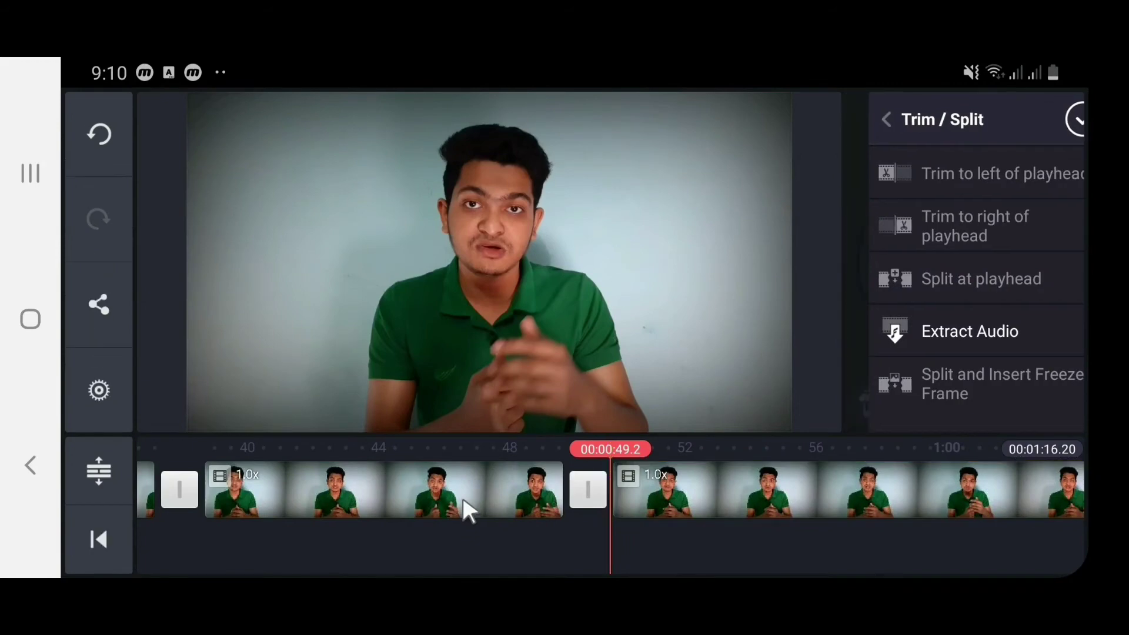
pyautogui.moveTo(495, 495); pyautogui.dragTo(1058, 540)
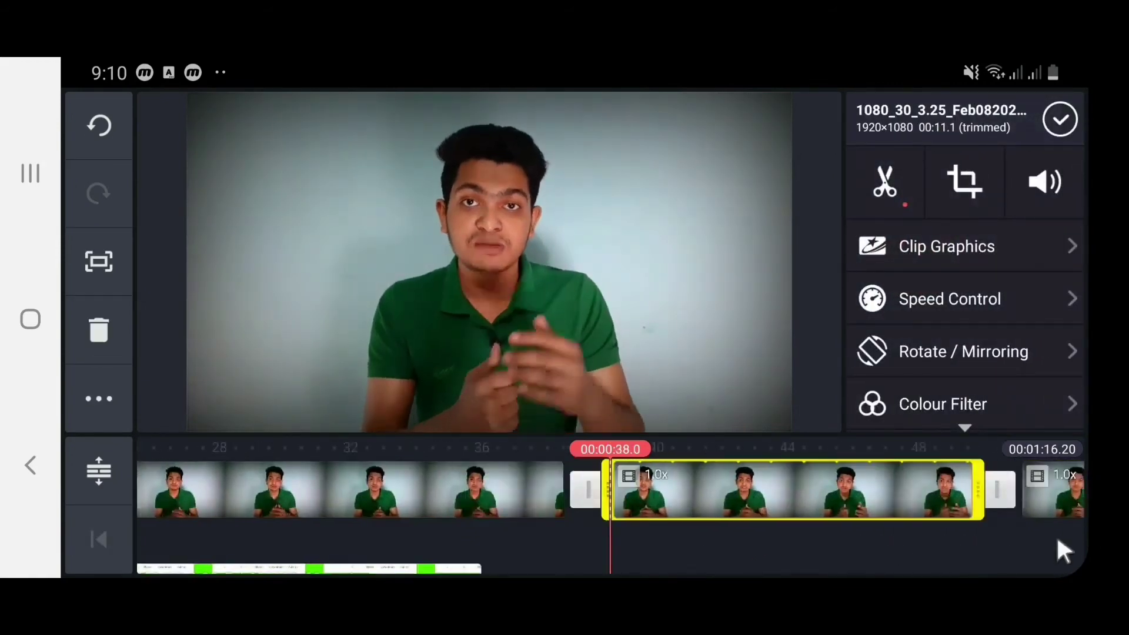
pyautogui.click(849, 559)
pyautogui.click(838, 511)
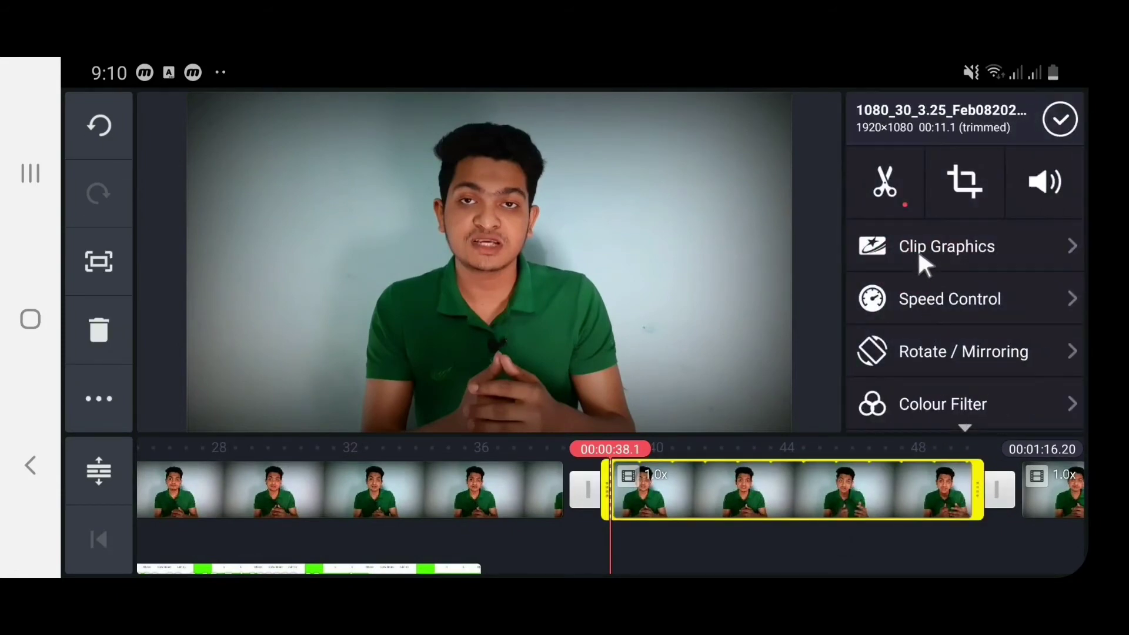
pyautogui.click(972, 242)
pyautogui.scroll(-5, 941, 351)
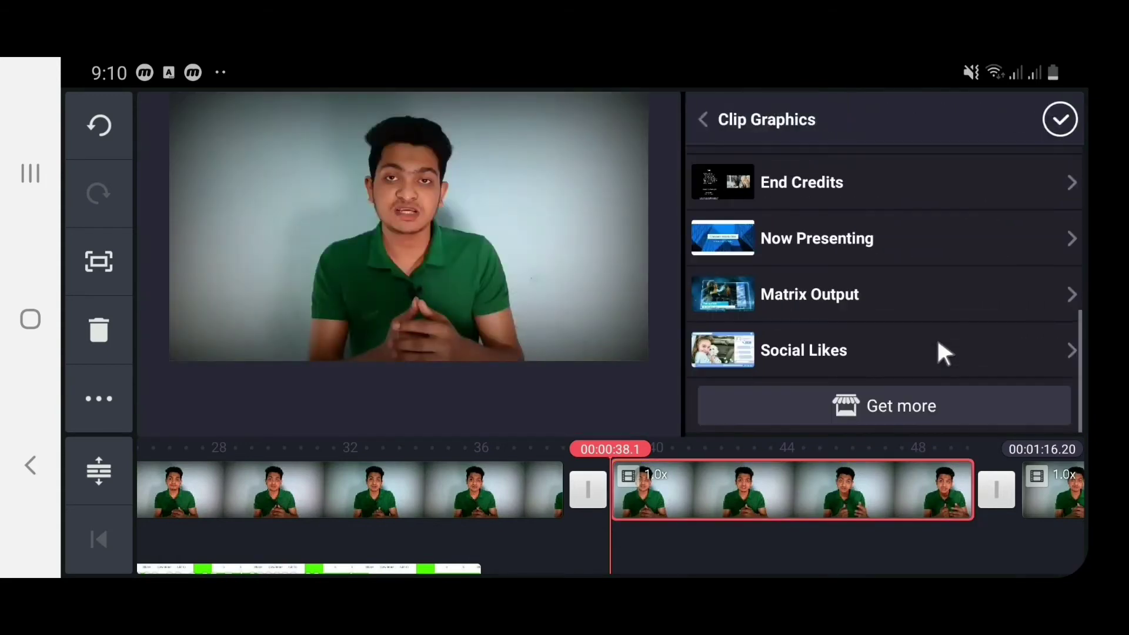
pyautogui.scroll(1, 936, 337)
pyautogui.scroll(-1, 936, 323)
pyautogui.click(910, 411)
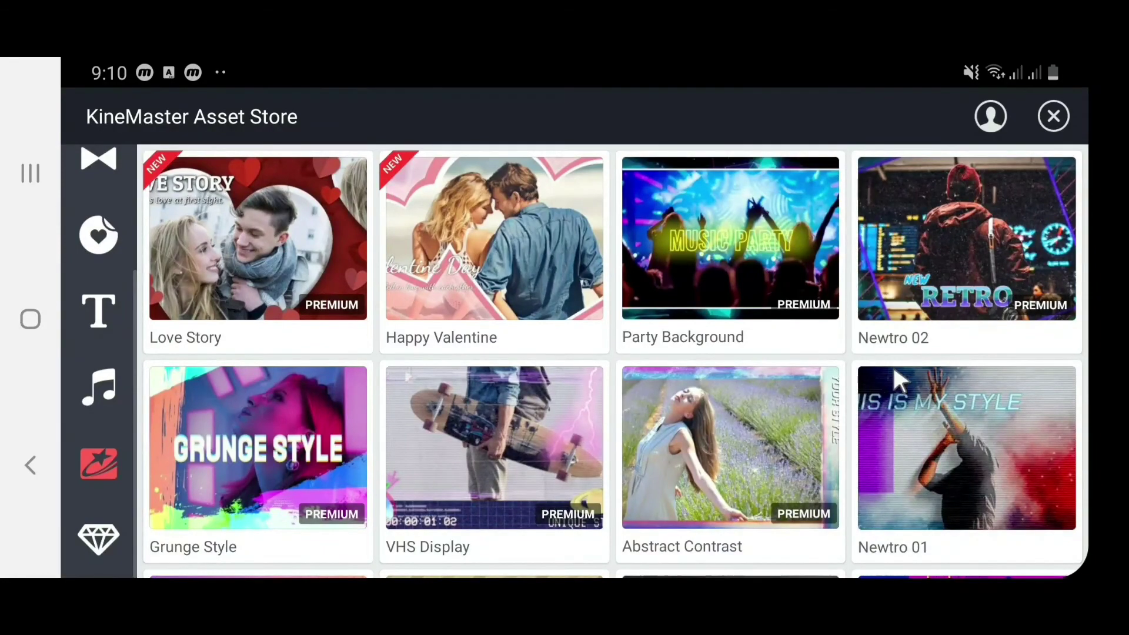
# Browse the clip graphics in the Asset Store and open the details of the Social Likes pack.
pyautogui.scroll(-8, 895, 376)
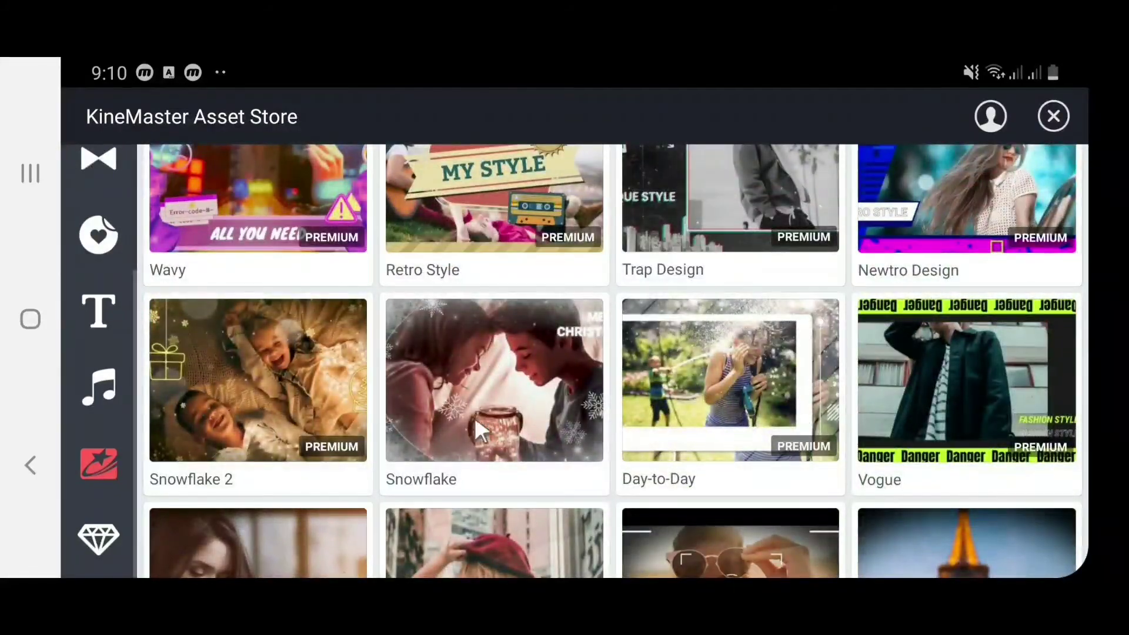
pyautogui.scroll(-10, 640, 470)
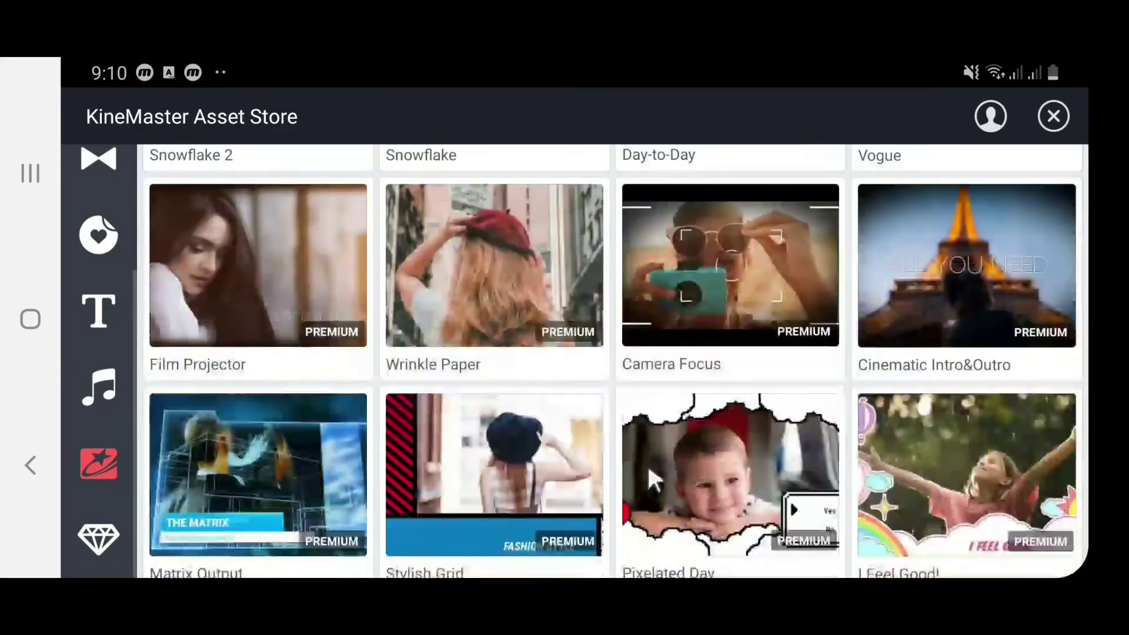
pyautogui.scroll(-9, 657, 450)
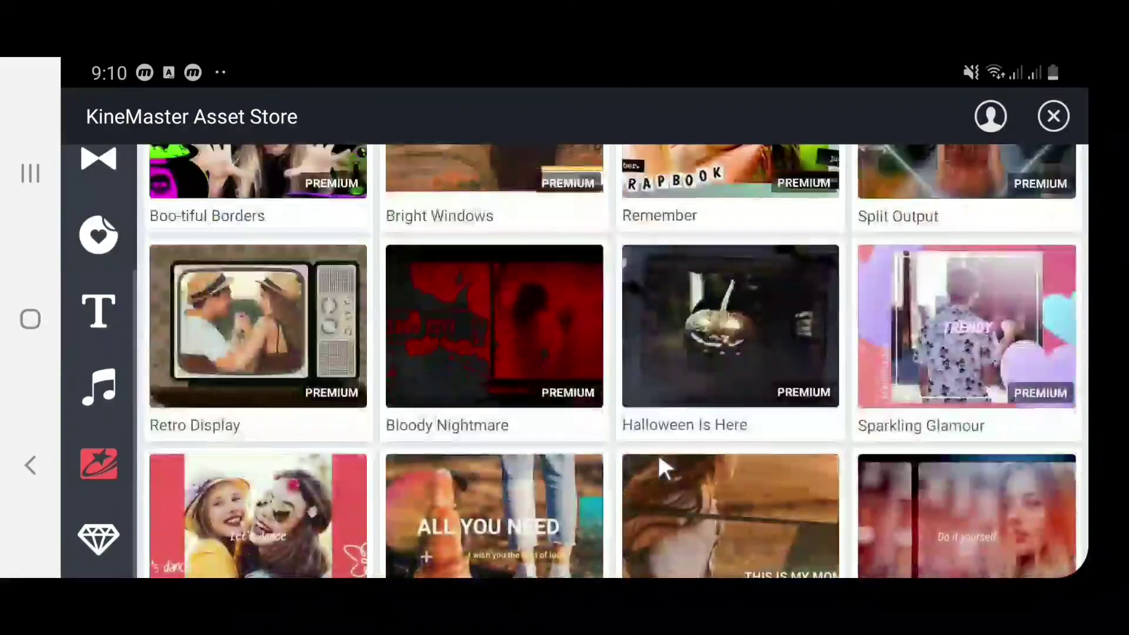
pyautogui.scroll(-11, 661, 456)
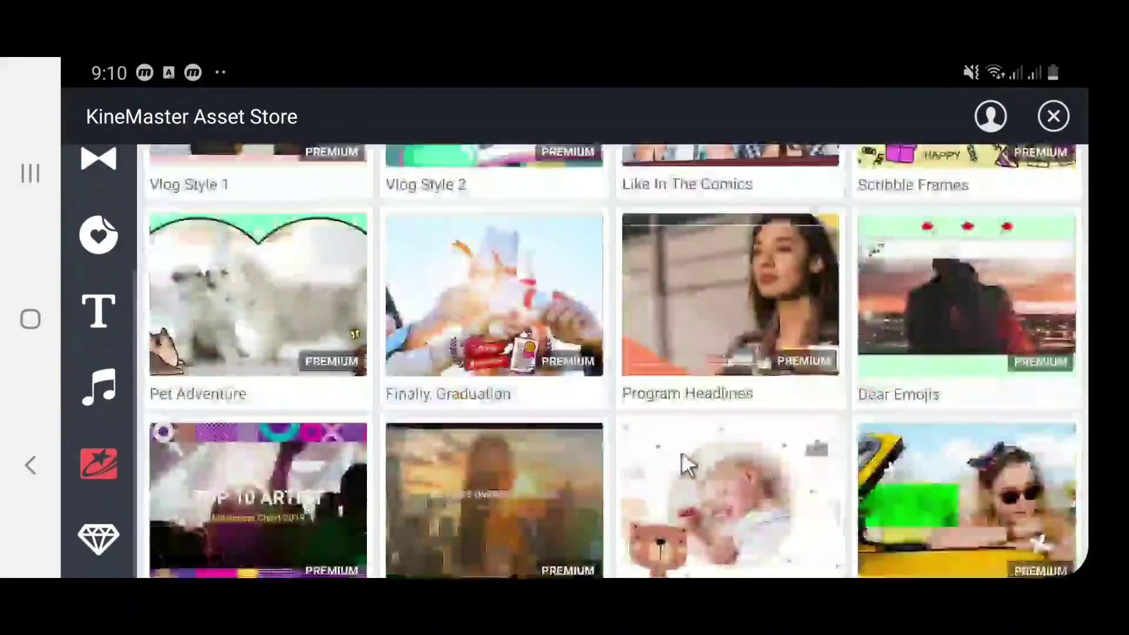
pyautogui.scroll(-9, 686, 458)
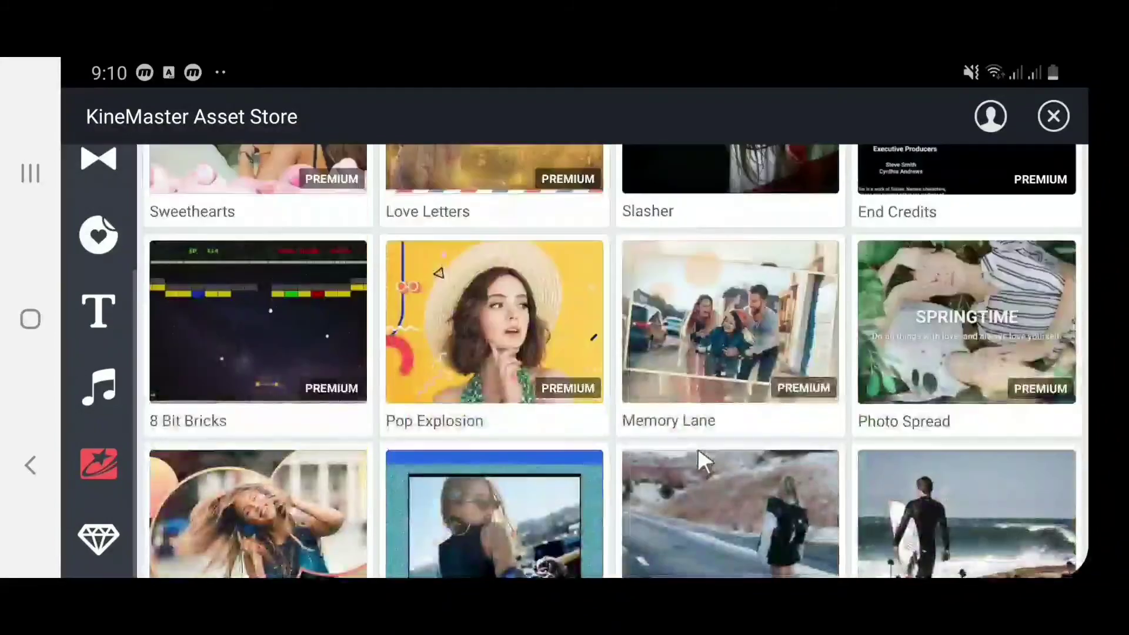
pyautogui.scroll(5, 698, 451)
pyautogui.scroll(12, 697, 446)
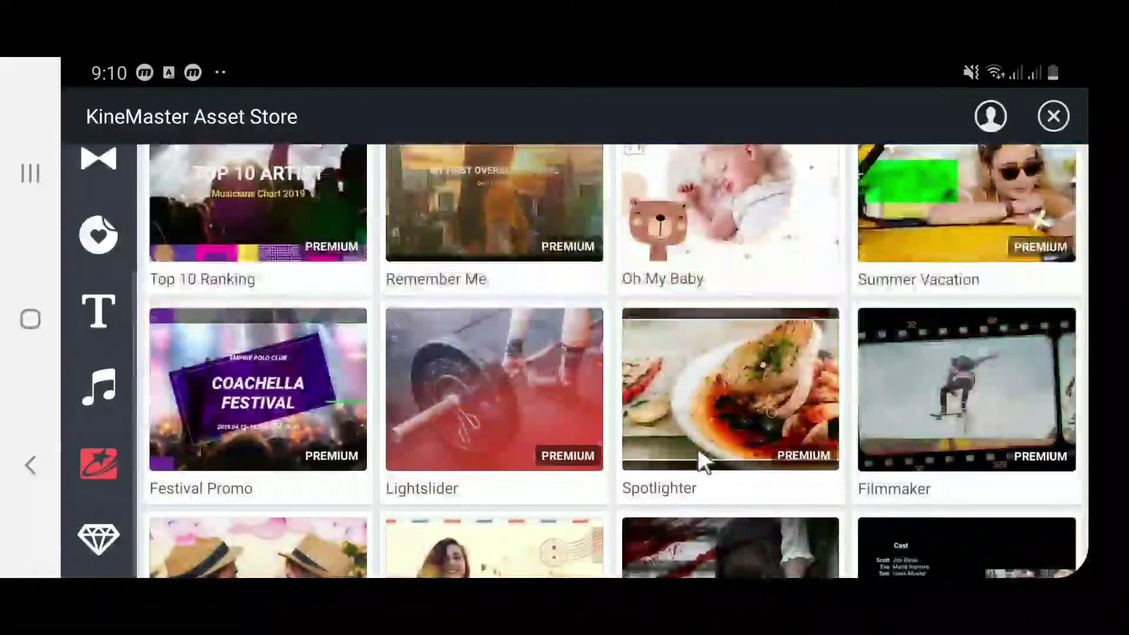
pyautogui.scroll(15, 697, 447)
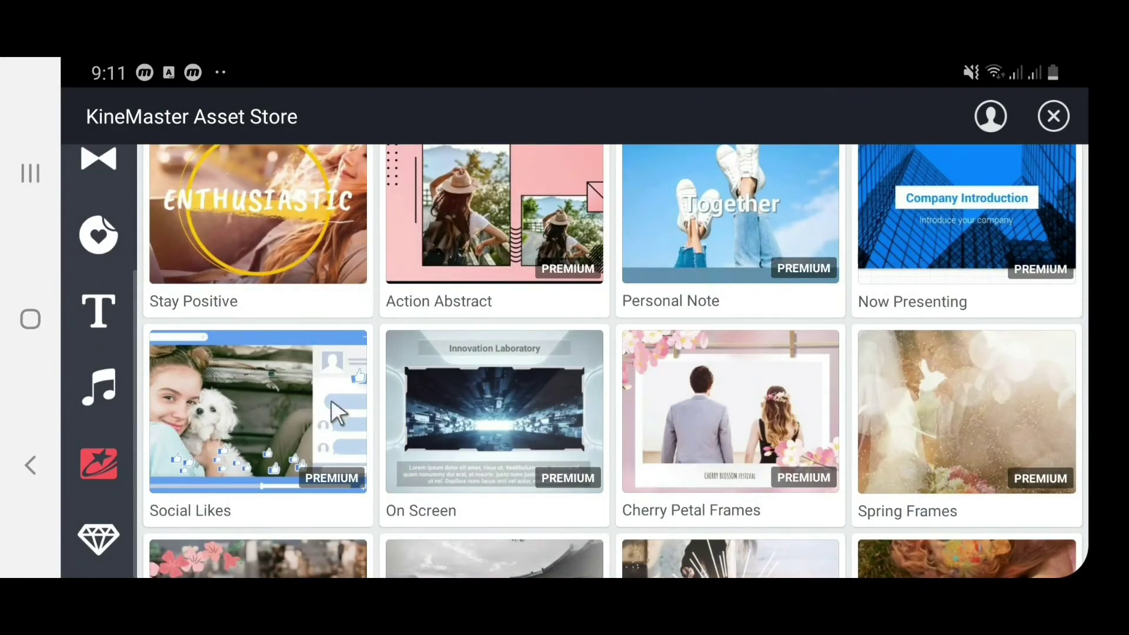
pyautogui.click(273, 406)
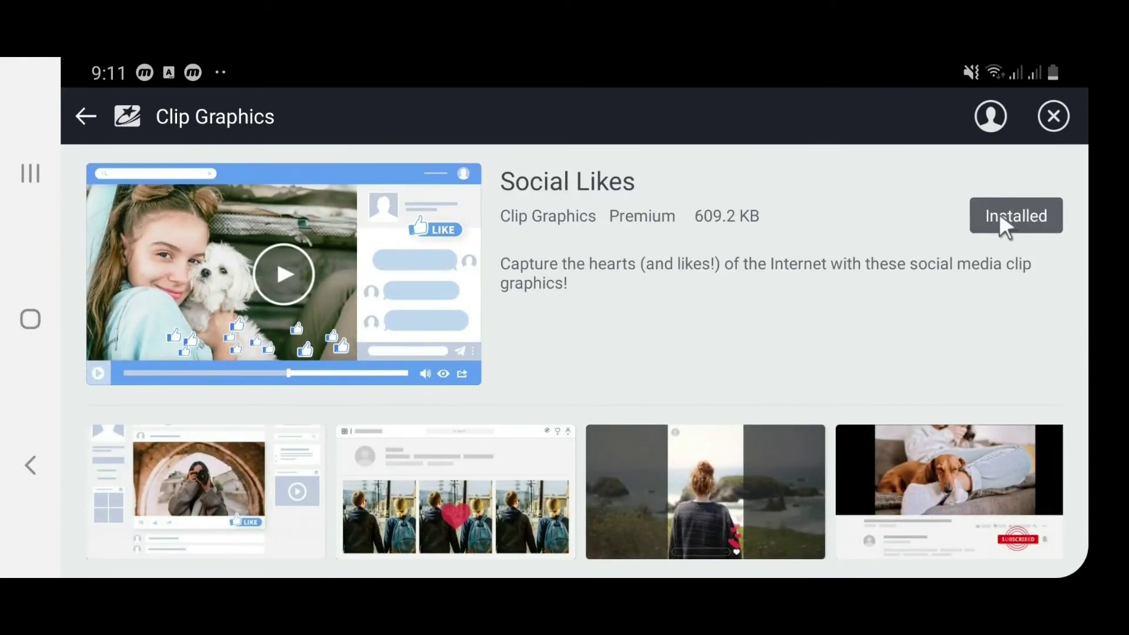
# Open the Bloody Nightmare pack among the store's clip graphics, start its download and return to the editor.
pyautogui.click(1054, 116)
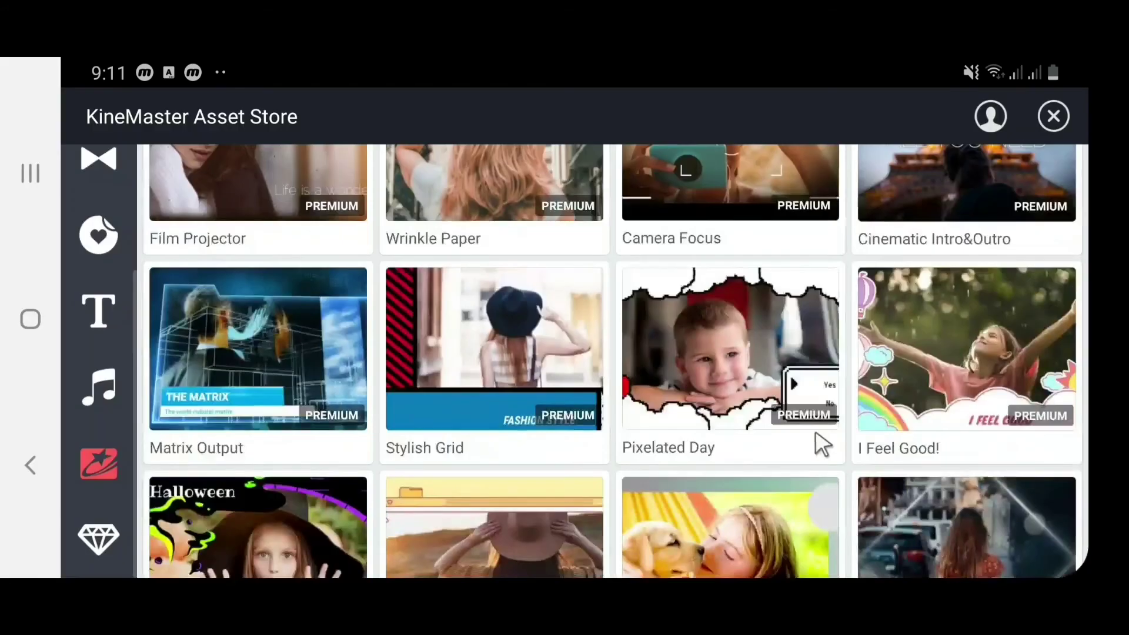
pyautogui.scroll(-3, 885, 426)
pyautogui.scroll(-2, 885, 418)
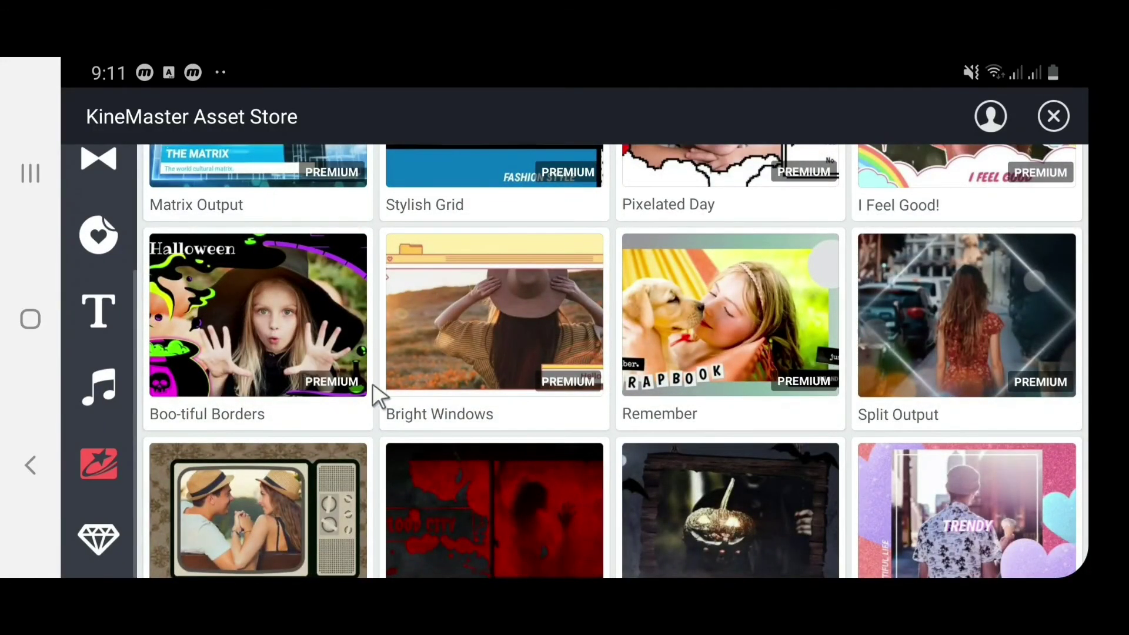
pyautogui.click(392, 483)
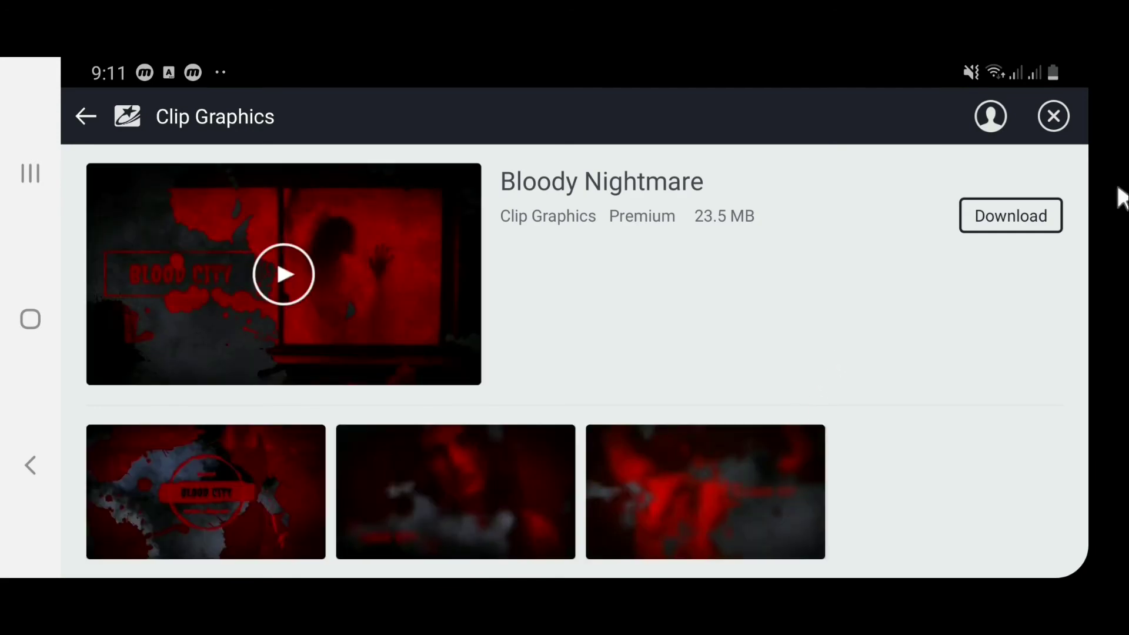
pyautogui.click(1008, 213)
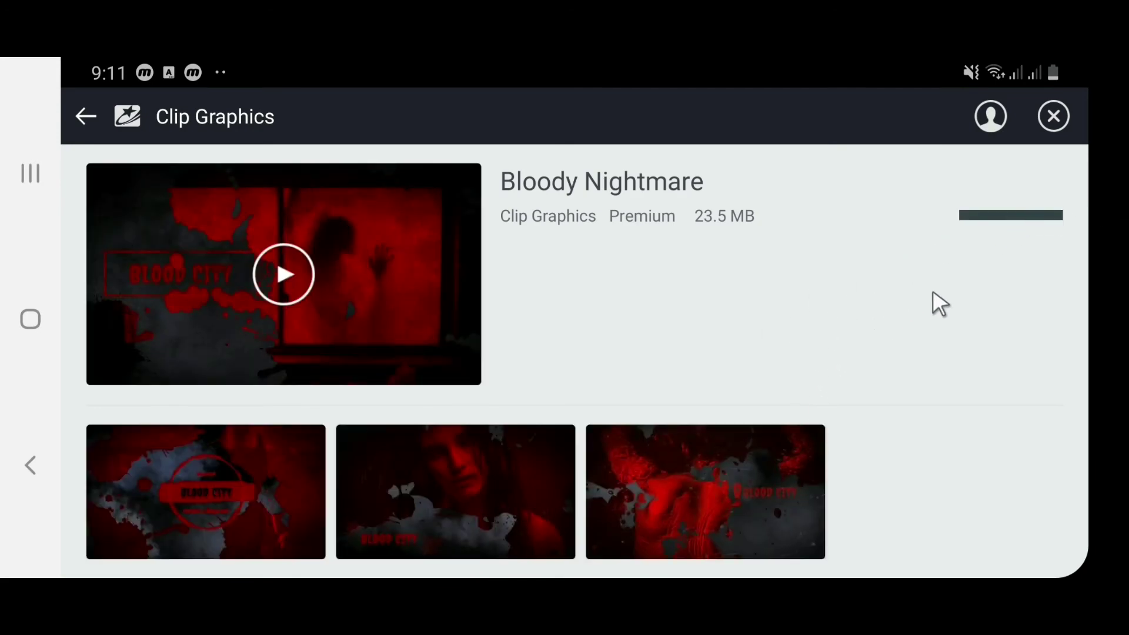
pyautogui.click(1052, 115)
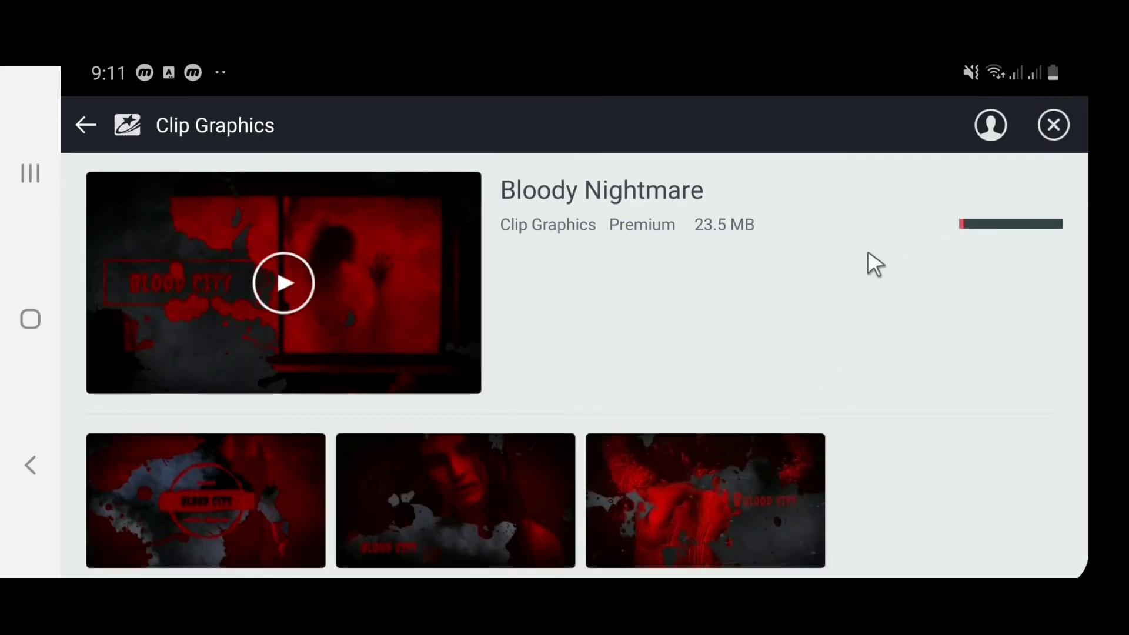
pyautogui.scroll(5, 916, 259)
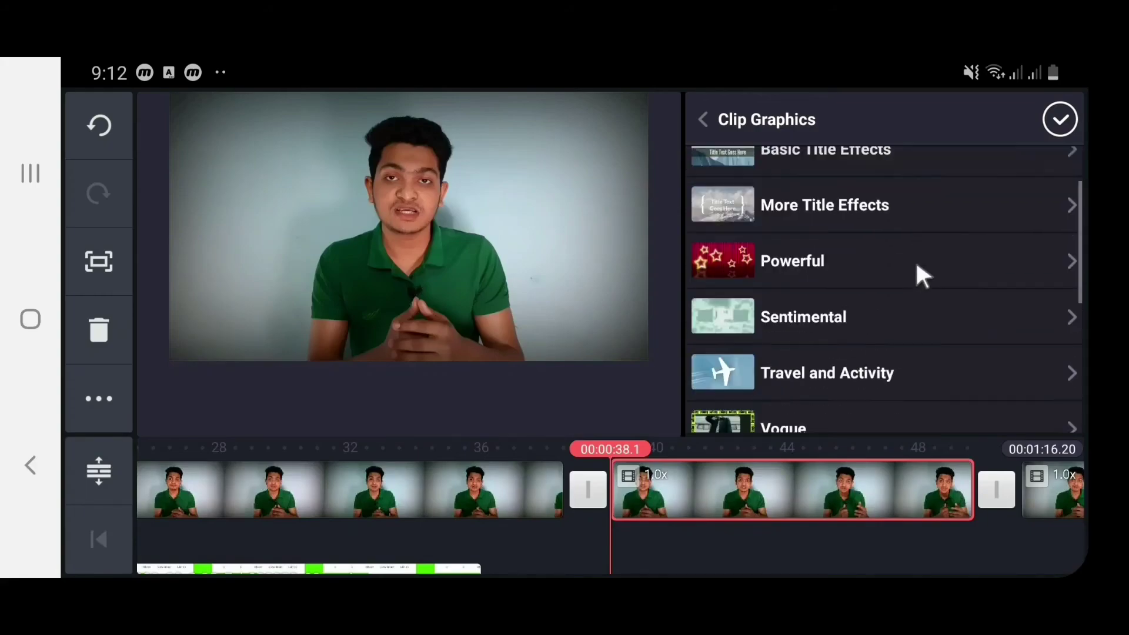
pyautogui.scroll(-5, 915, 259)
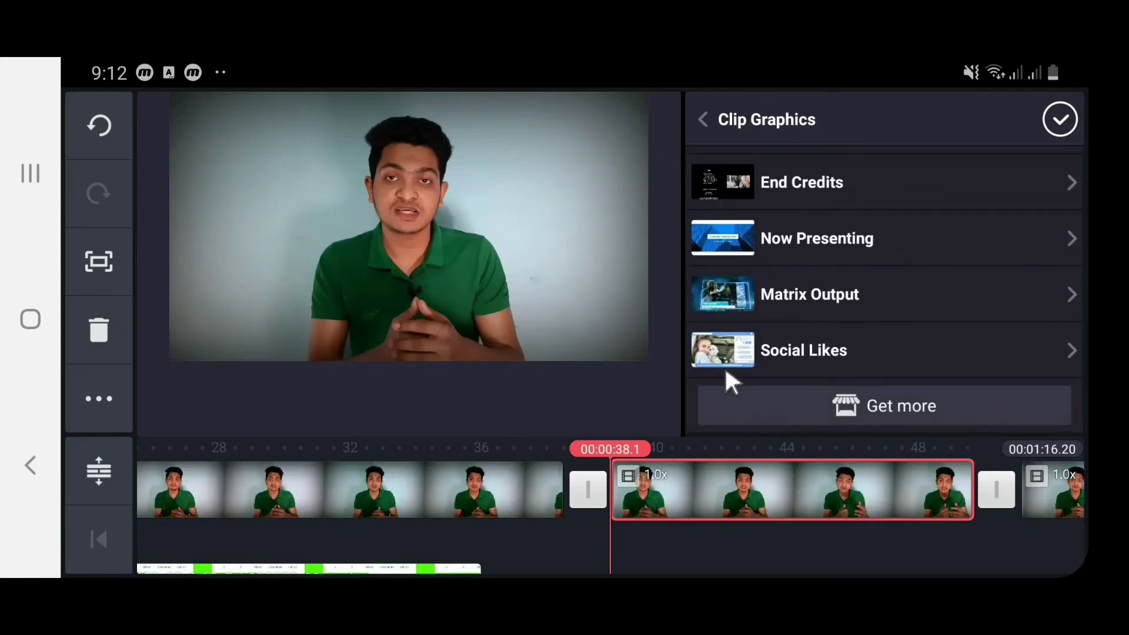
pyautogui.click(711, 509)
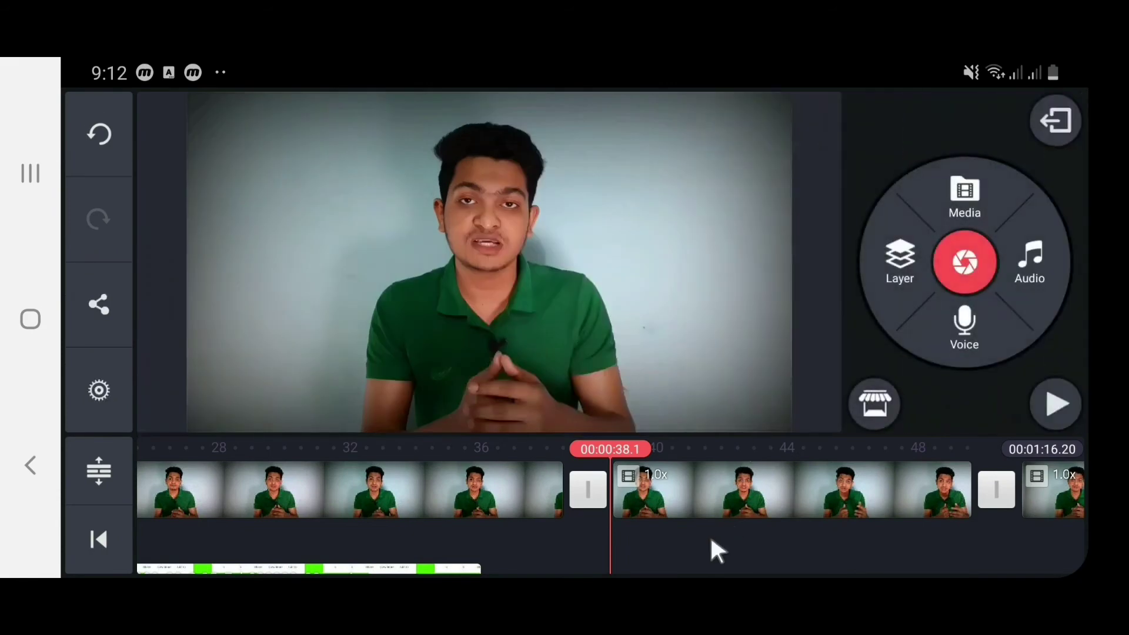
# Apply the Subscribe 1 graphic from the Social Likes pack to the middle clip between the two splits.
pyautogui.click(729, 505)
pyautogui.click(943, 241)
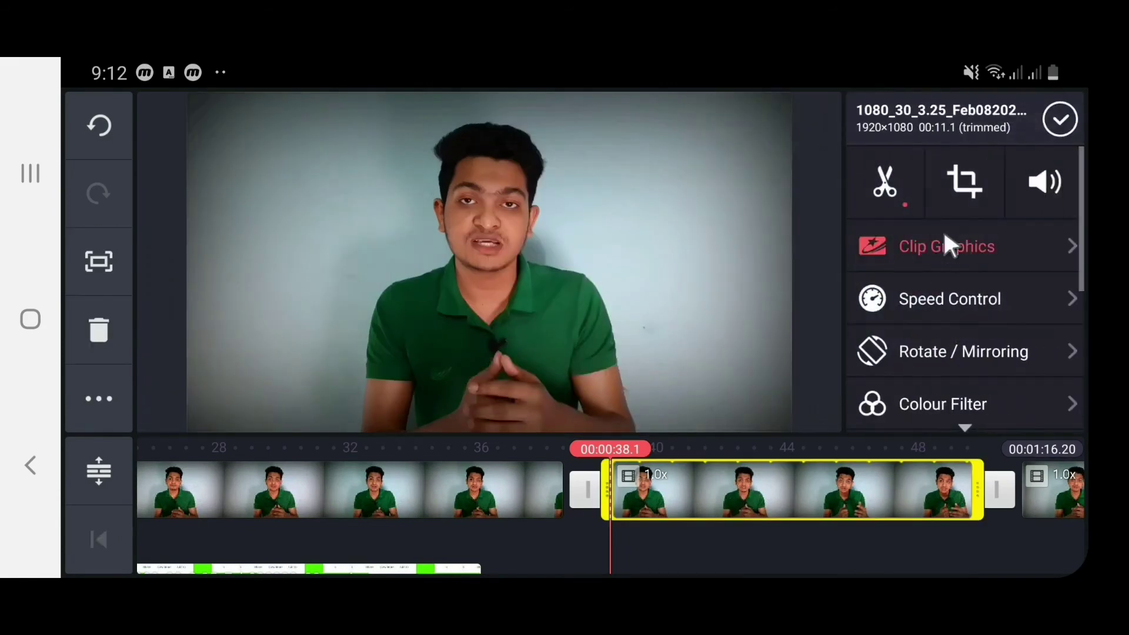
pyautogui.scroll(-5, 977, 235)
pyautogui.click(859, 351)
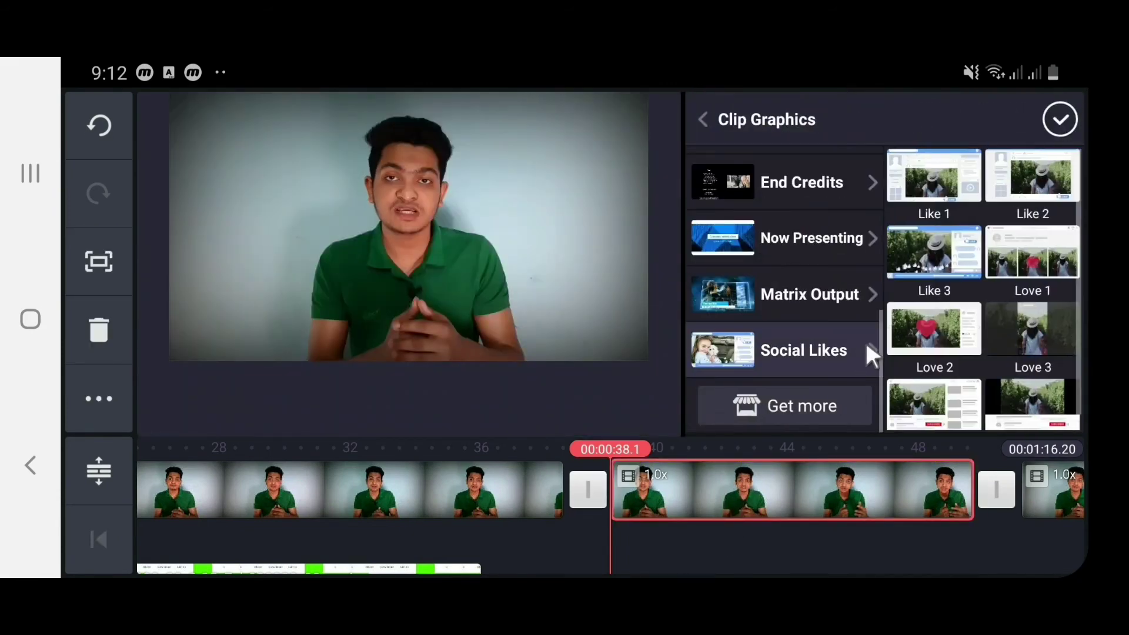
pyautogui.scroll(-2, 971, 312)
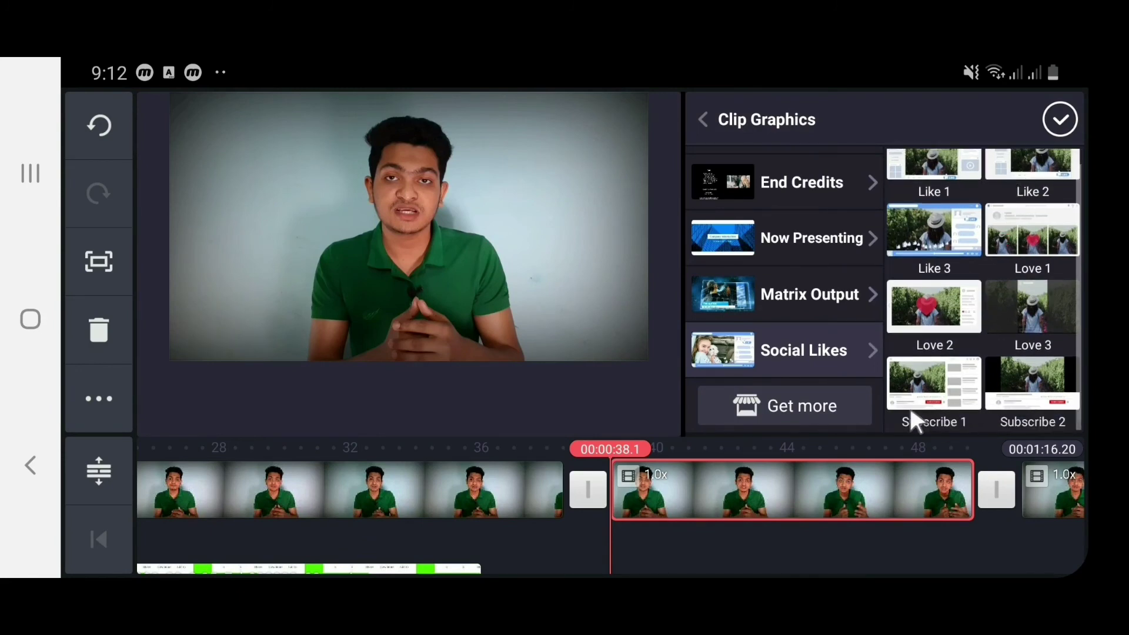
pyautogui.click(938, 383)
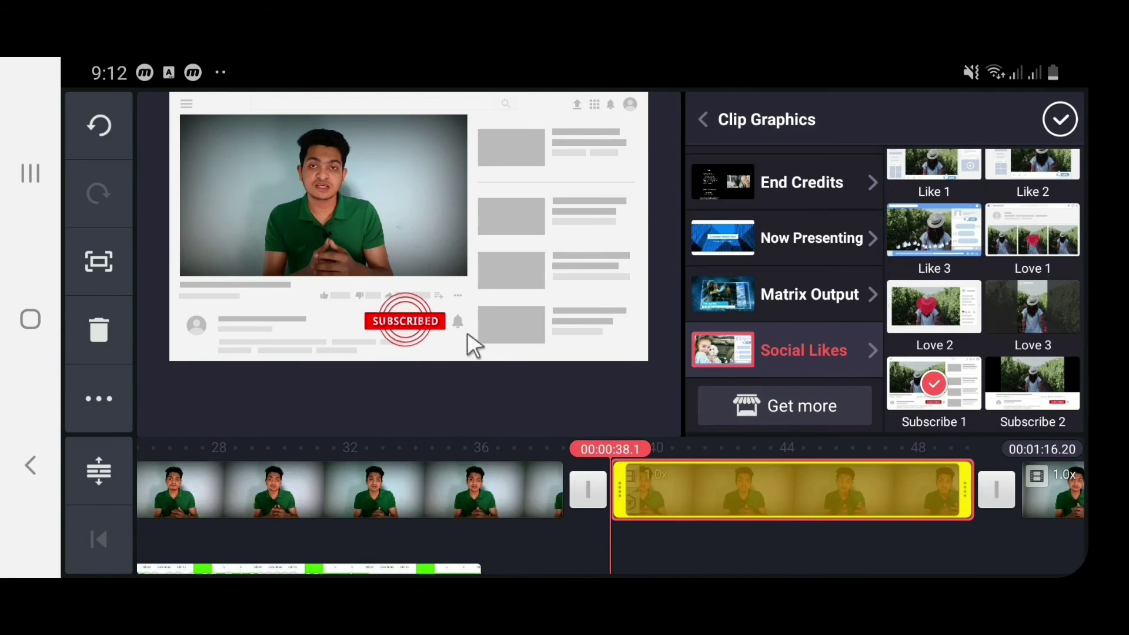
pyautogui.click(798, 546)
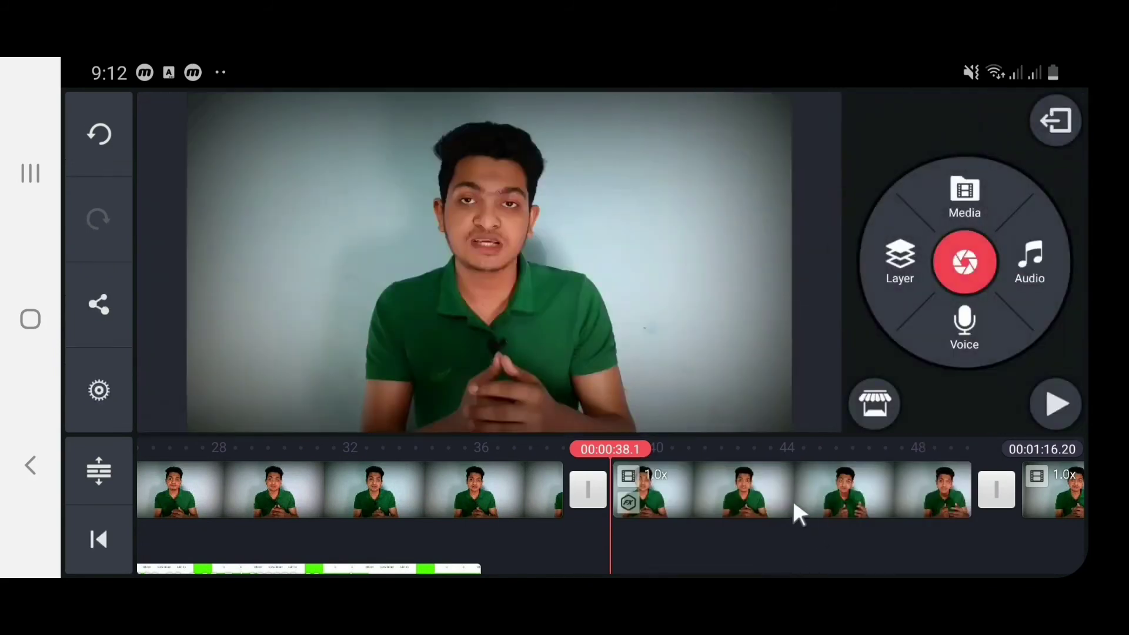
pyautogui.click(792, 509)
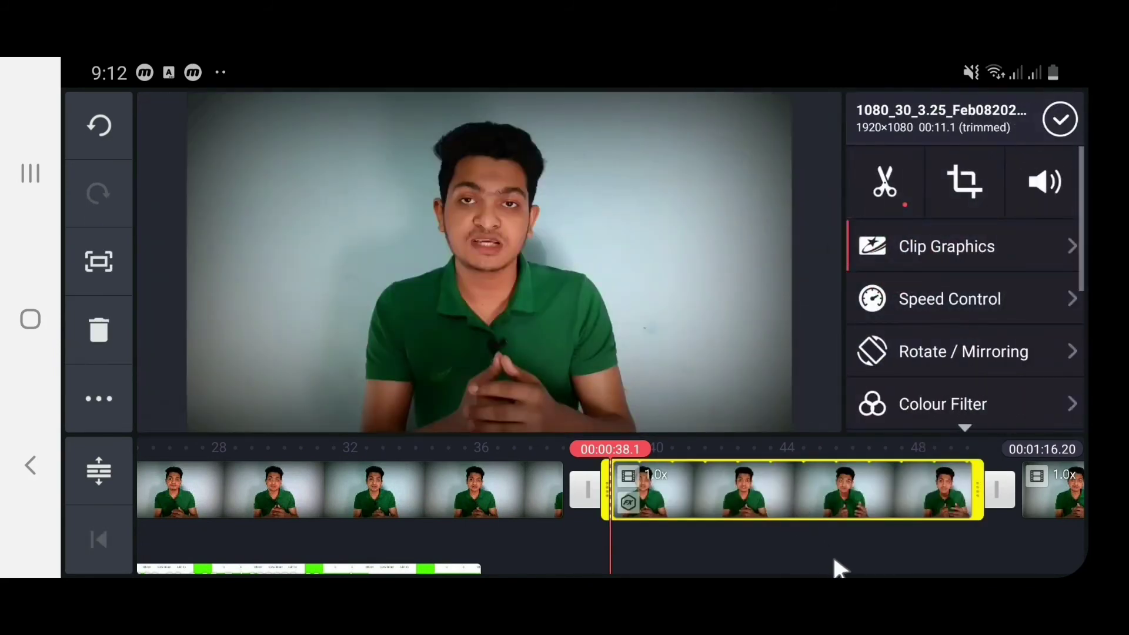